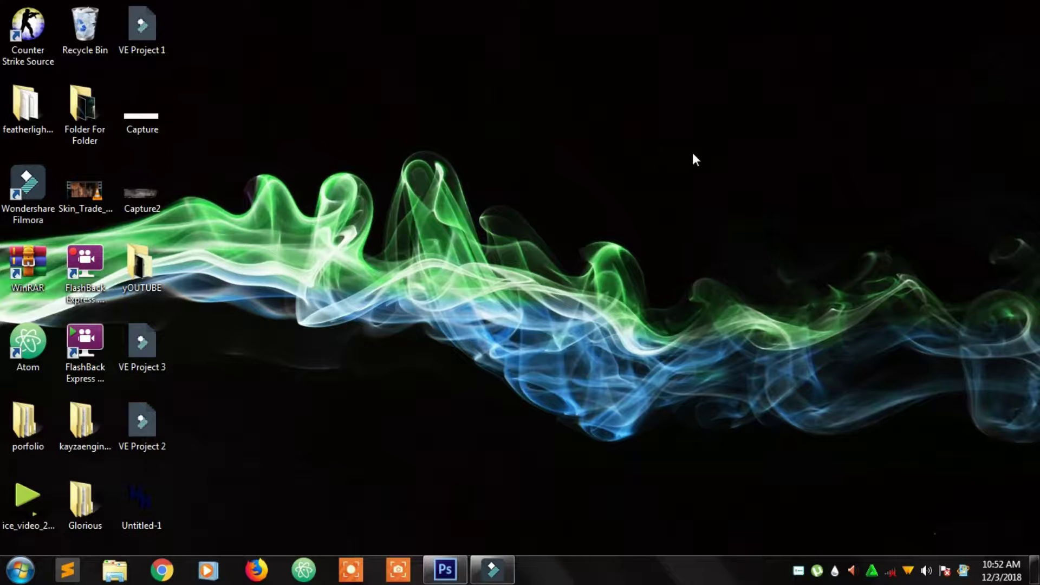
Step: Switch to Photoshop and create a 1280 × 720 pixel RGB document at 72 pixels/inch with a white background
{"action": "left_click", "coordinate": [446, 570]}
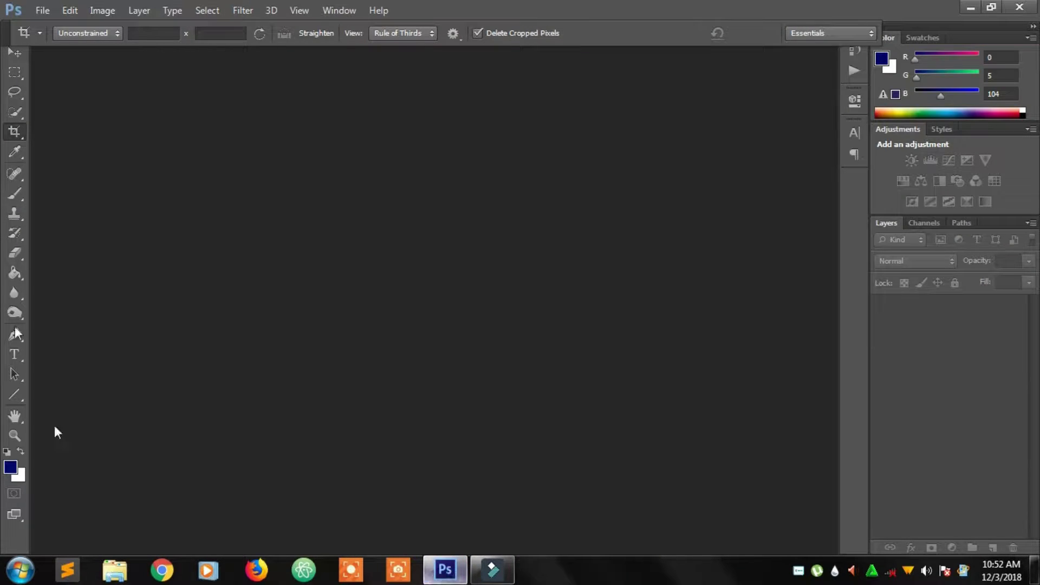
{"action": "left_click", "coordinate": [43, 10]}
{"action": "mouse_move", "coordinate": [77, 8]}
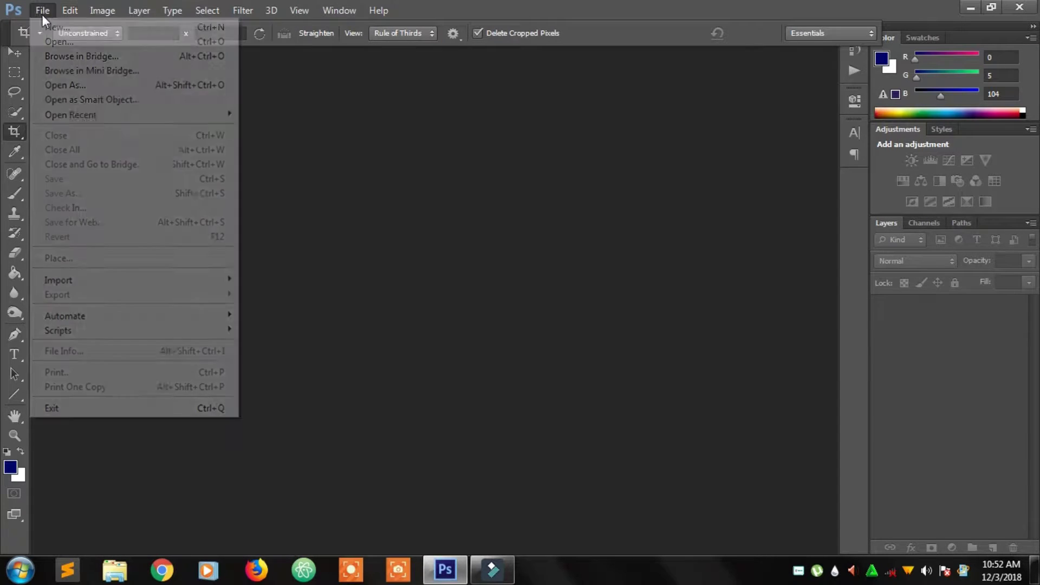
{"action": "left_click", "coordinate": [48, 21]}
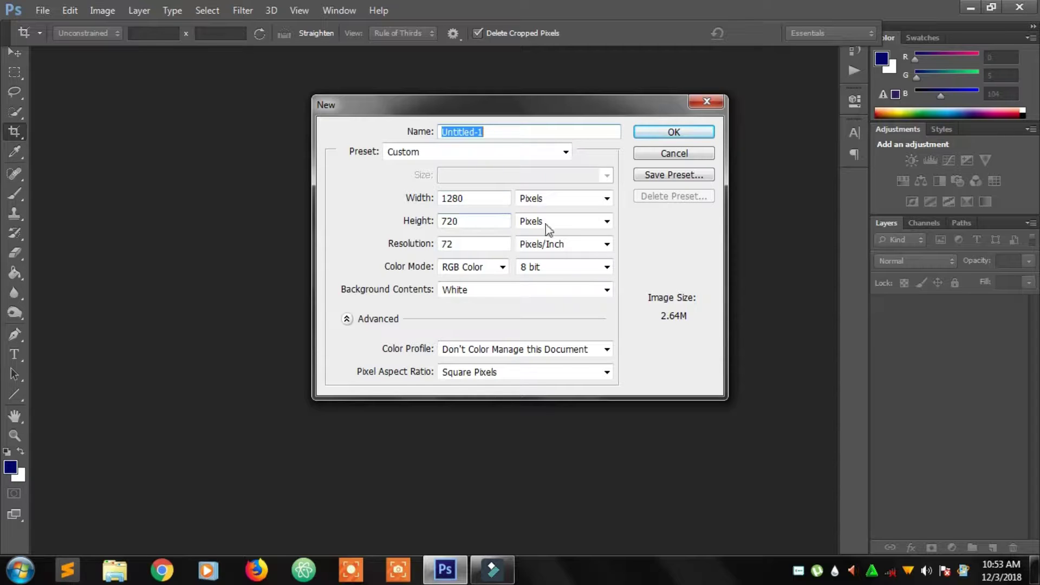
{"action": "left_click", "coordinate": [674, 133]}
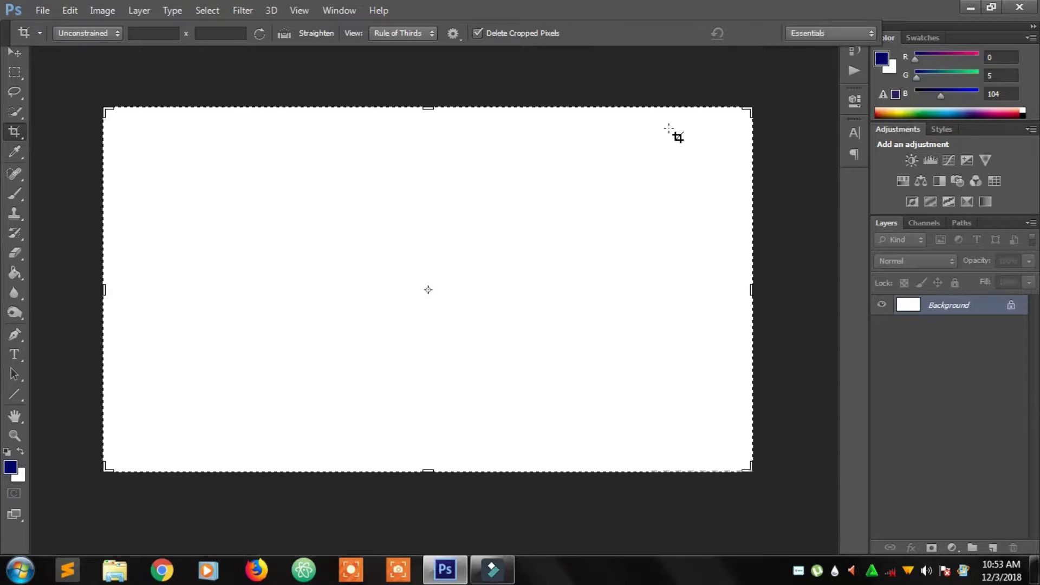
Step: Add a new layer and place the text "WN" near the canvas centre in Regalia Free, 72 pt
{"action": "left_click", "coordinate": [14, 52]}
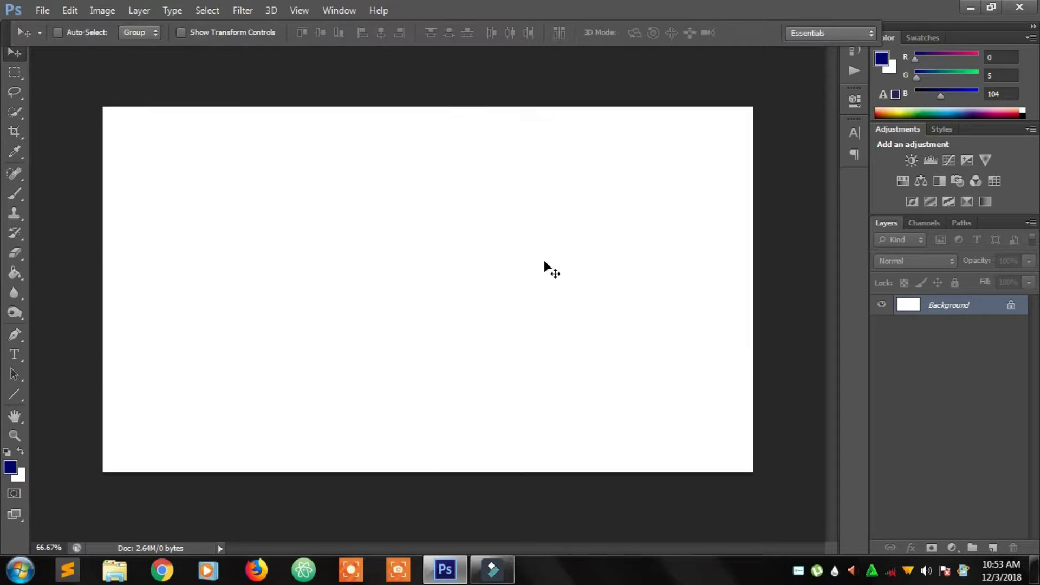
{"action": "left_click", "coordinate": [994, 548]}
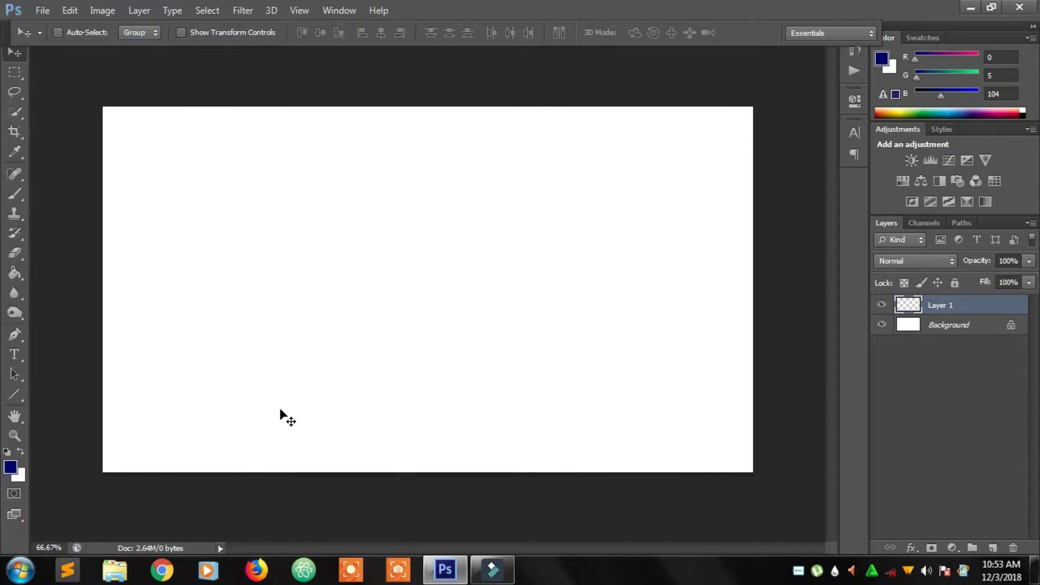
{"action": "left_click", "coordinate": [23, 355]}
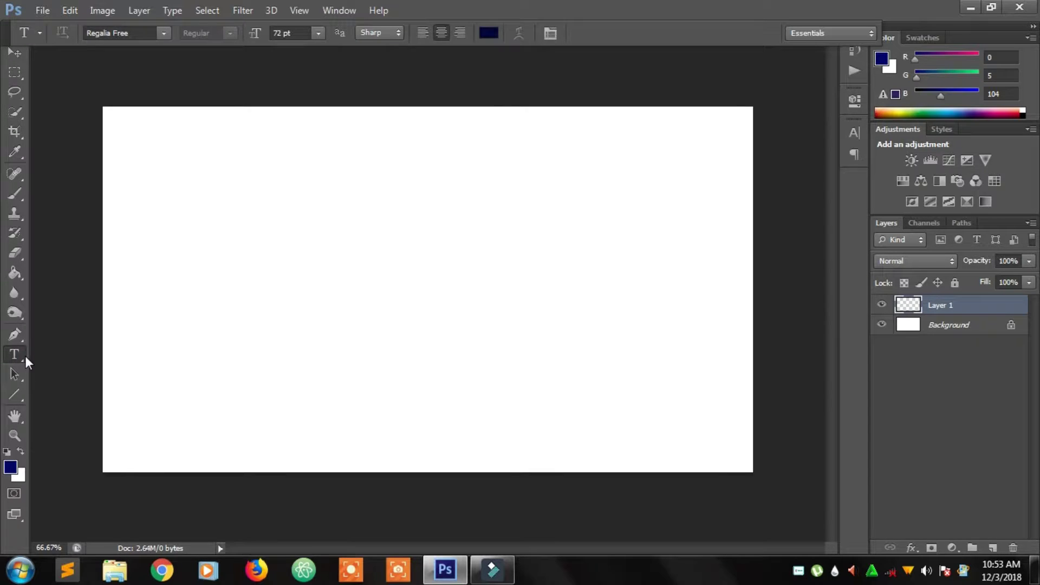
{"action": "left_click", "coordinate": [377, 272]}
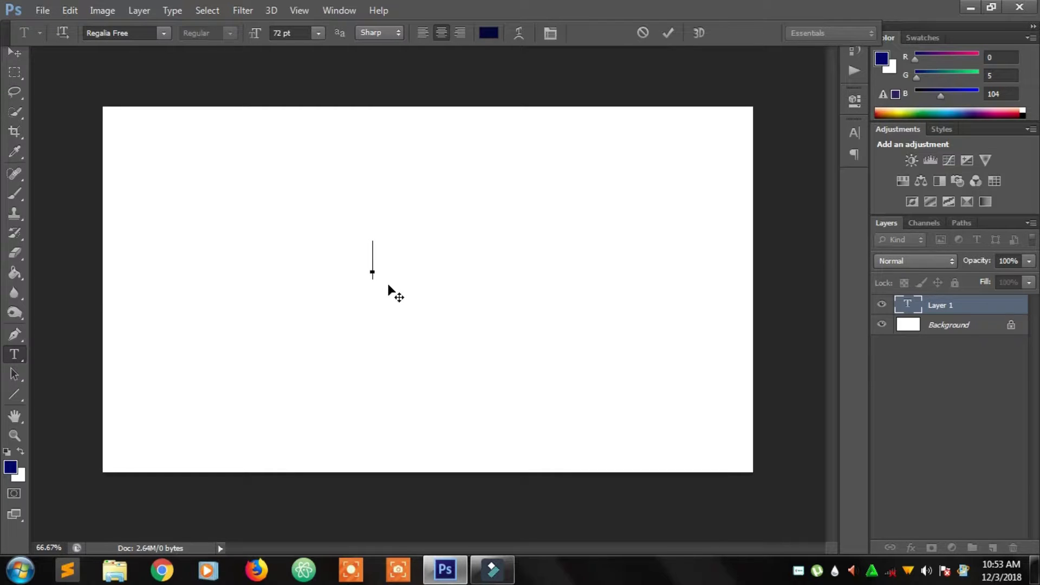
{"action": "left_click_drag", "start_coordinate": [389, 285], "coordinate": [397, 289]}
{"action": "type", "text": "W"}
{"action": "key", "text": "BackSpace"}
{"action": "type", "text": "2W"}
{"action": "key", "text": "BackSpace"}
{"action": "key", "text": "BackSpace"}
{"action": "type", "text": "W"}
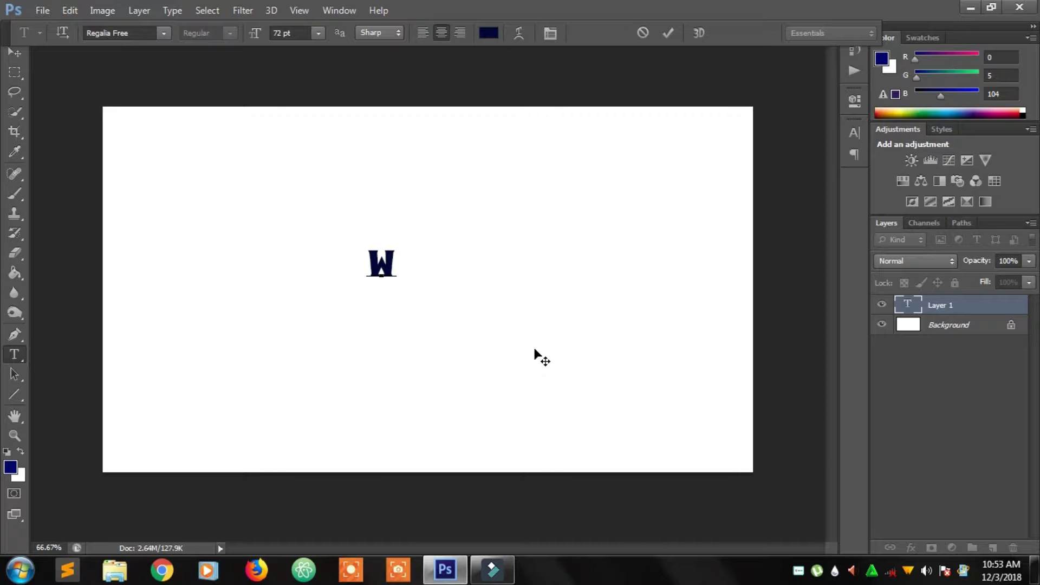
{"action": "type", "text": "N"}
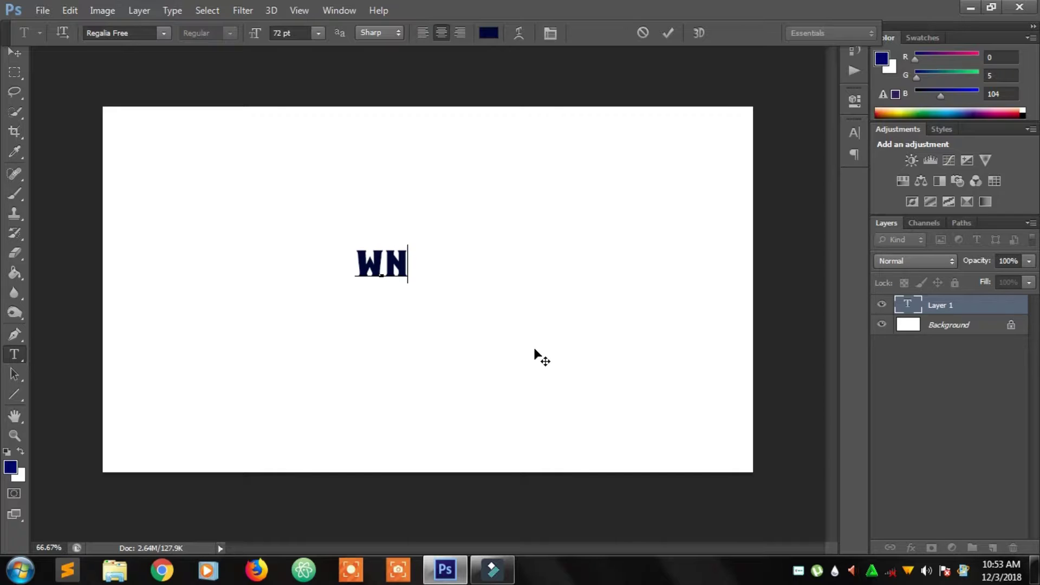
{"action": "left_click", "coordinate": [669, 34]}
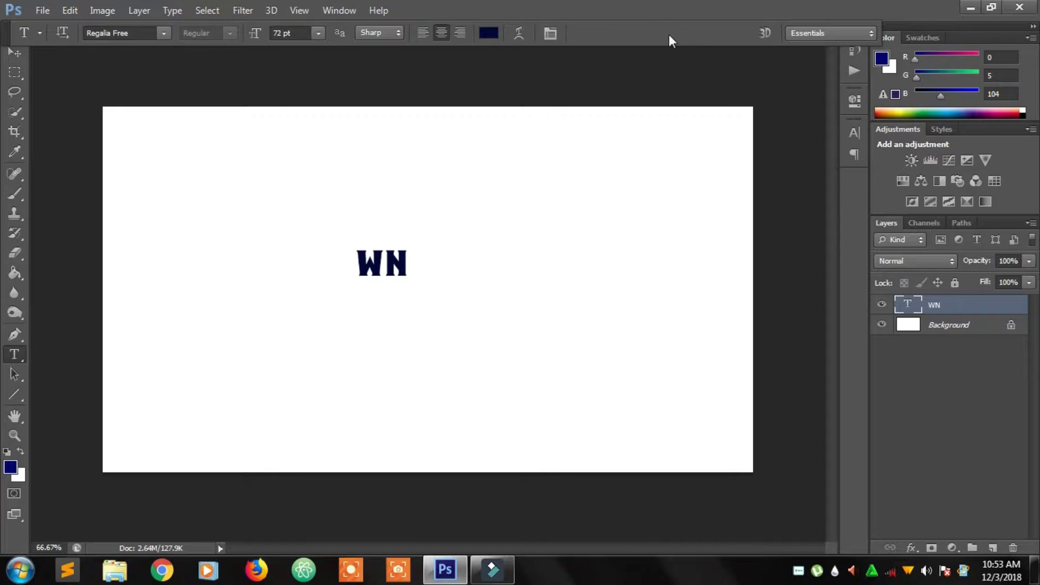
Step: Duplicate the WN text layer and reorder the layers so the original sits above the copy
{"action": "key", "text": "ctrl+j"}
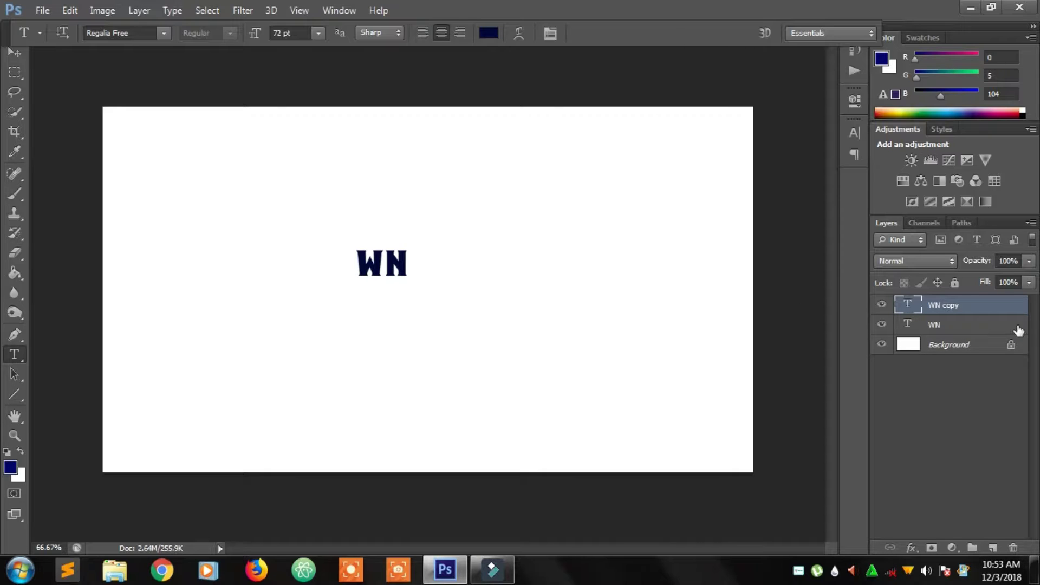
{"action": "left_click", "coordinate": [995, 326]}
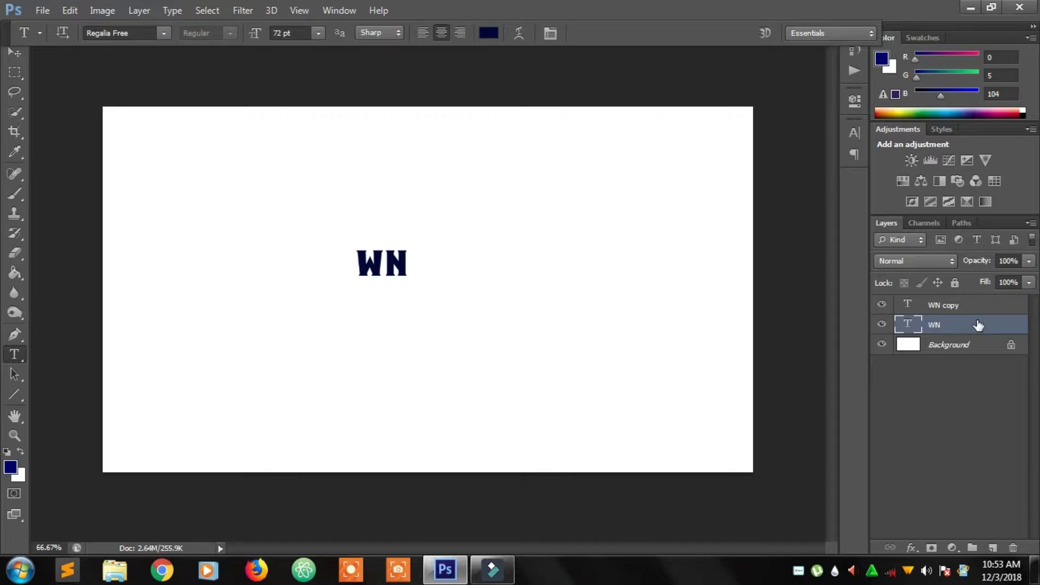
{"action": "left_click_drag", "start_coordinate": [978, 325], "coordinate": [970, 297]}
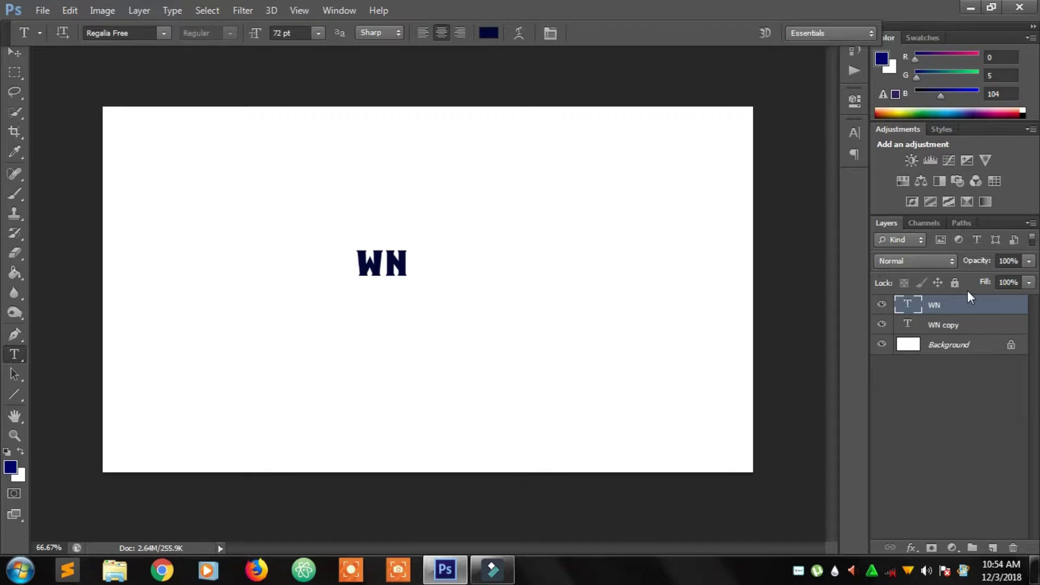
Step: Move the WN copy text to the left of the original and slightly lower on the canvas
{"action": "left_click", "coordinate": [910, 329]}
{"action": "left_click", "coordinate": [16, 54]}
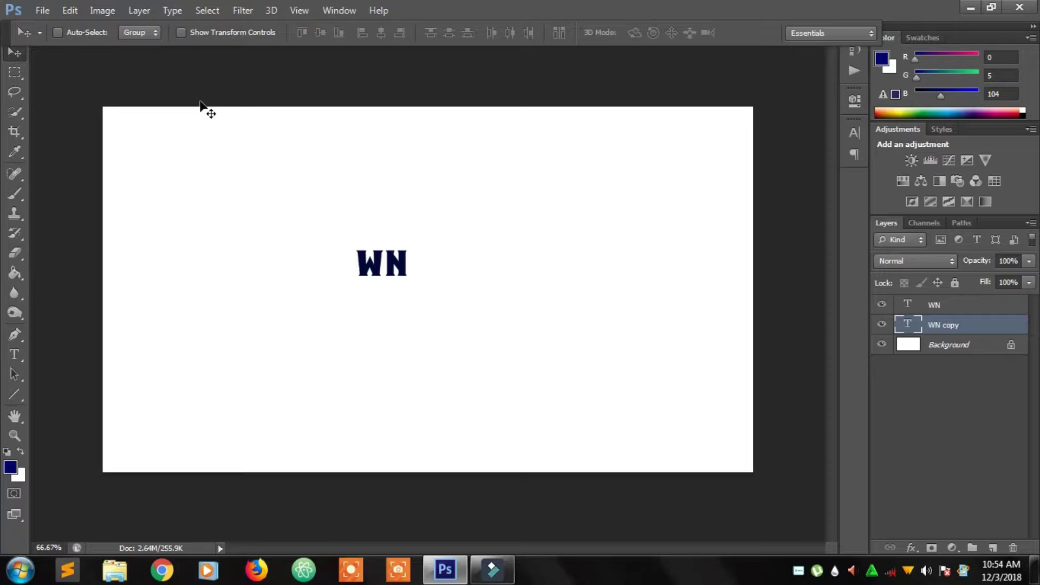
{"action": "left_click_drag", "start_coordinate": [400, 274], "coordinate": [230, 301]}
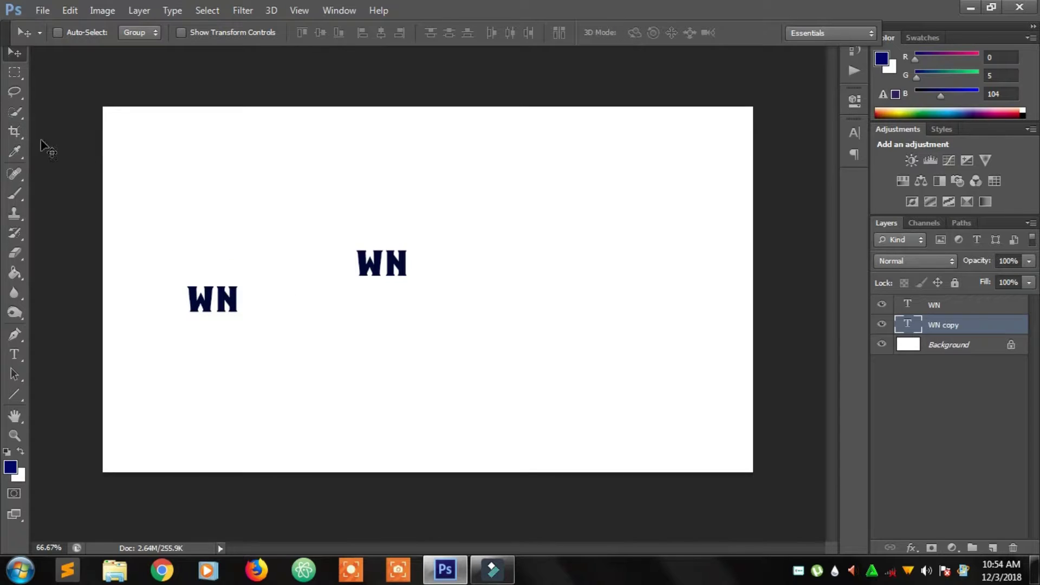
Step: Select the letters of the WN copy with the Quick Selection tool and check the options for the selection
{"action": "left_click", "coordinate": [21, 109]}
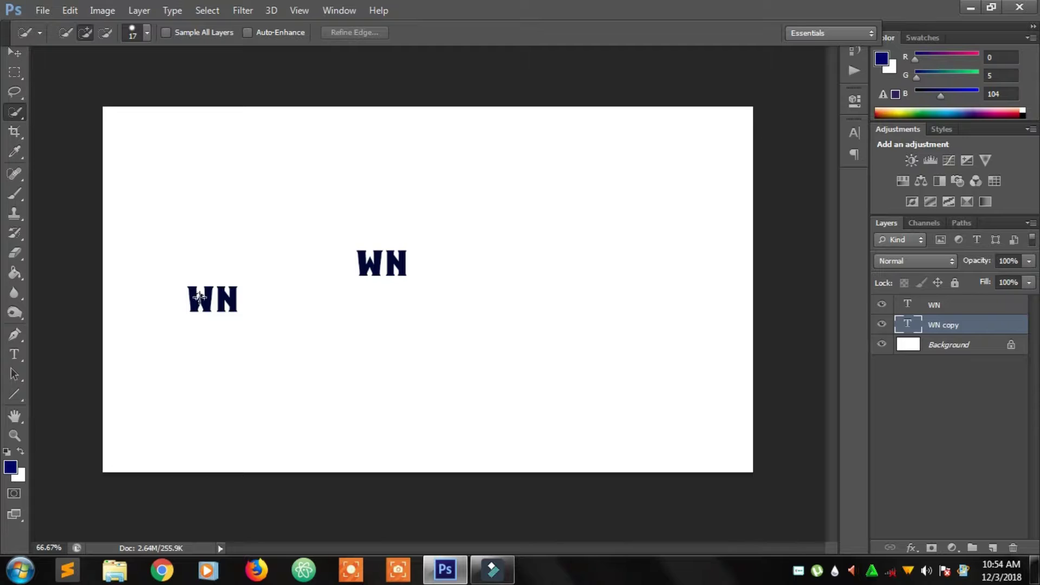
{"action": "left_click_drag", "start_coordinate": [199, 296], "coordinate": [232, 301]}
{"action": "left_click", "coordinate": [219, 302]}
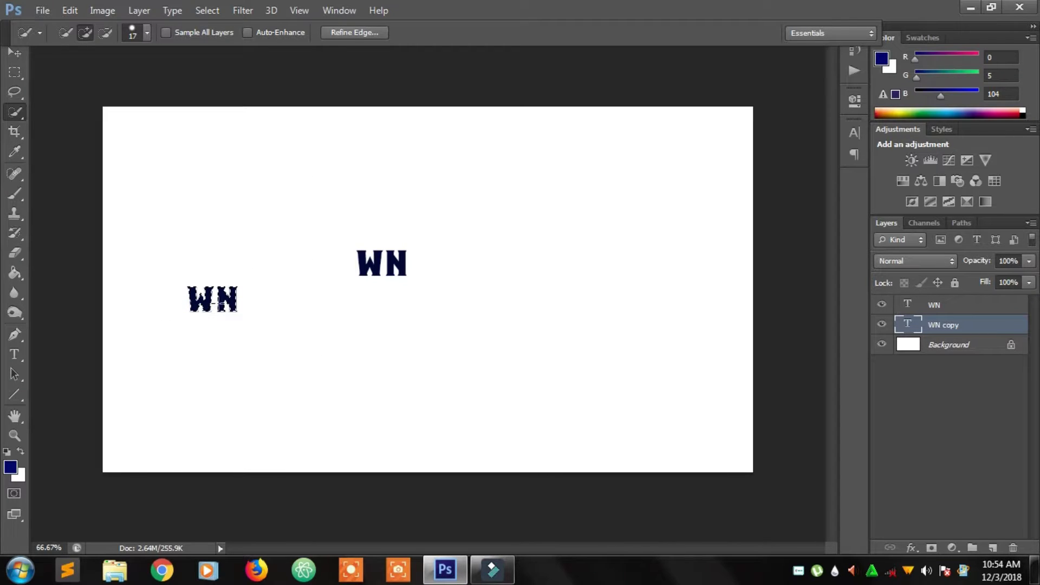
{"action": "right_click", "coordinate": [219, 304]}
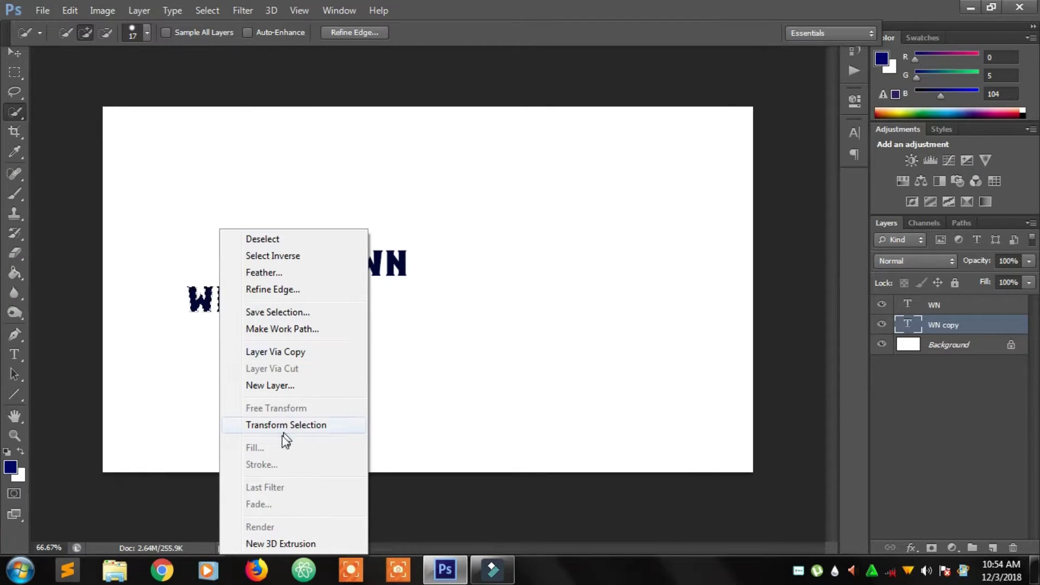
{"action": "left_click", "coordinate": [189, 327]}
{"action": "right_click", "coordinate": [197, 305]}
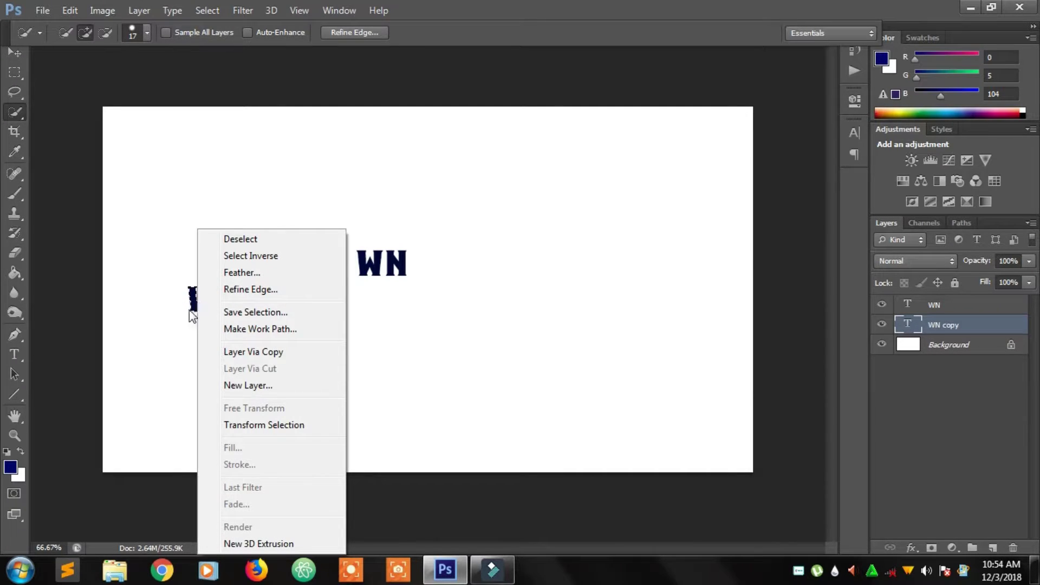
{"action": "left_click", "coordinate": [114, 364]}
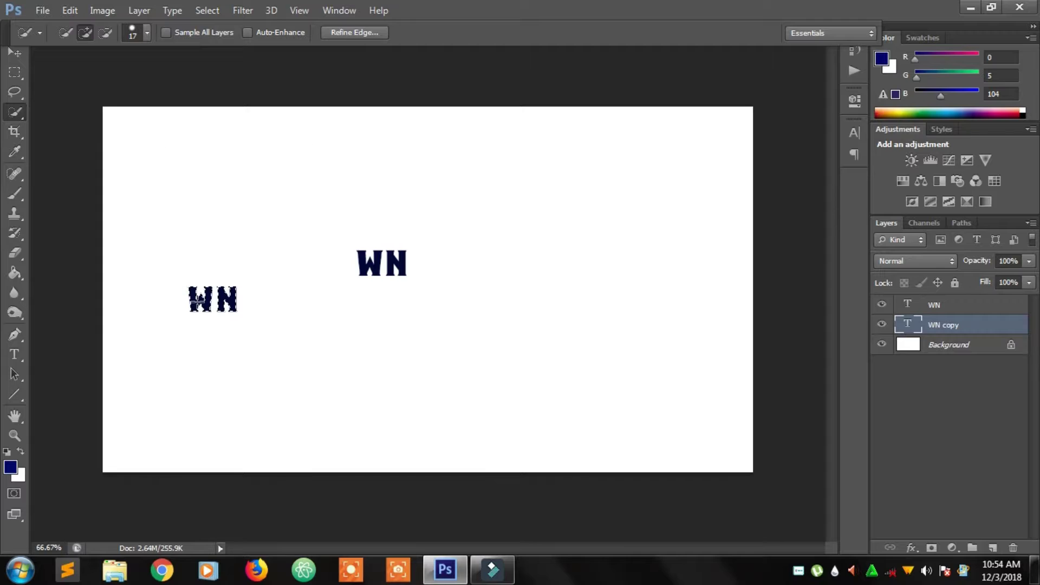
{"action": "right_click", "coordinate": [196, 303]}
{"action": "left_click", "coordinate": [17, 351]}
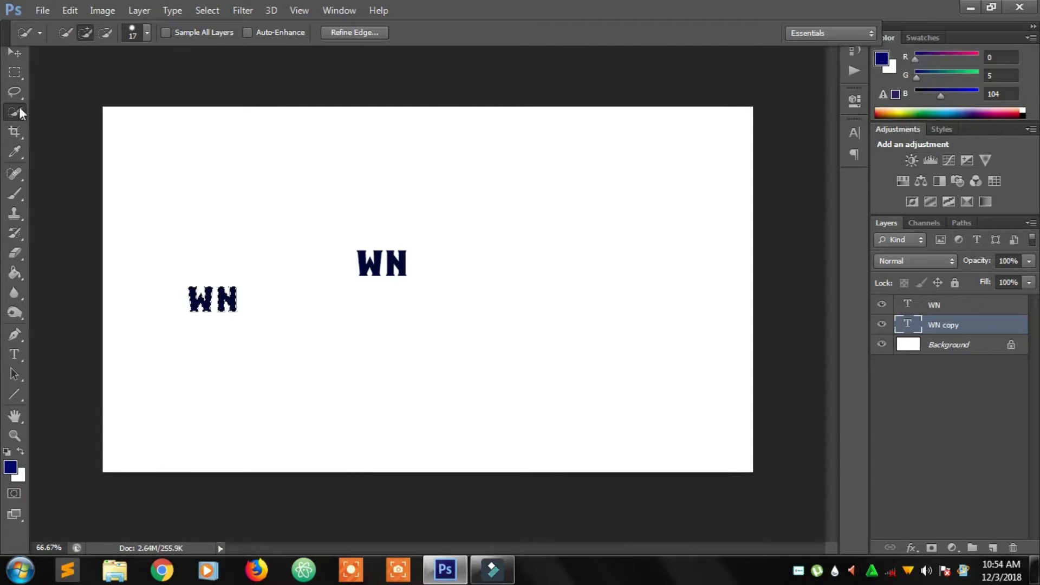
Step: Highlight the letters of the WN copy for text editing and open the colour picker for their text colour
{"action": "left_click", "coordinate": [14, 354]}
{"action": "left_click", "coordinate": [253, 306]}
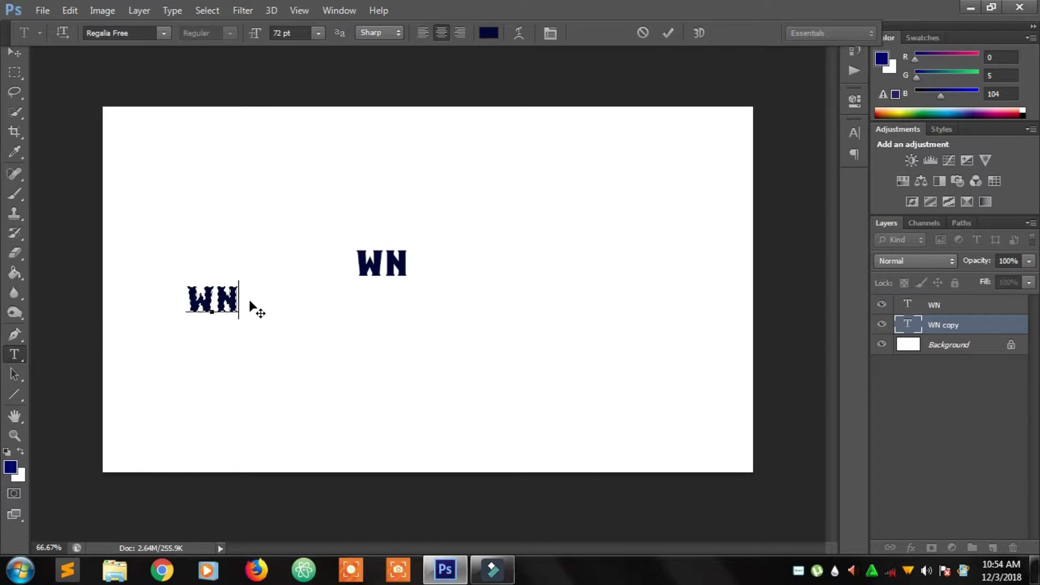
{"action": "left_click_drag", "start_coordinate": [239, 299], "coordinate": [187, 299]}
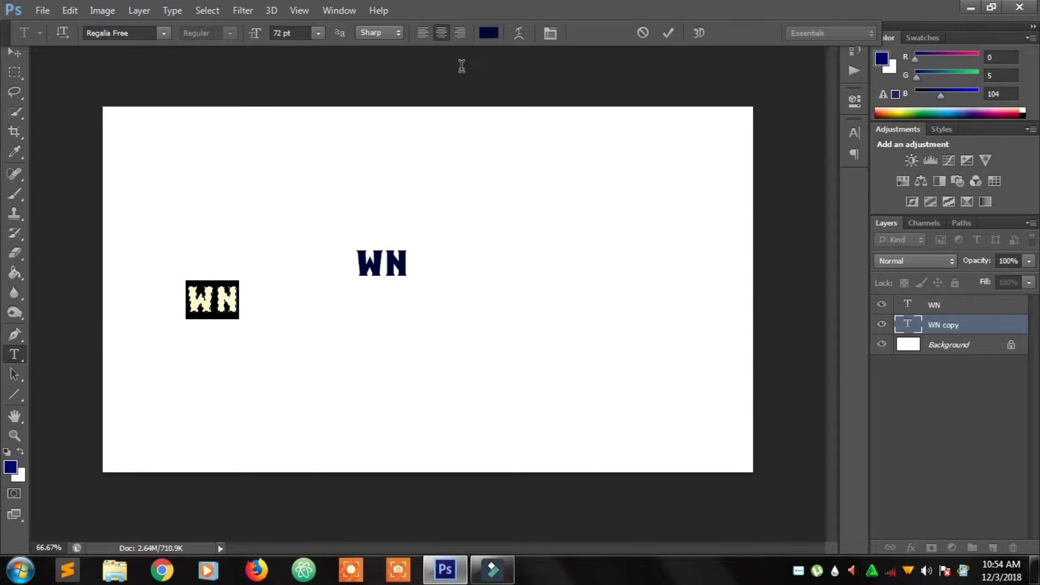
{"action": "left_click", "coordinate": [488, 33]}
{"action": "left_click_drag", "start_coordinate": [780, 295], "coordinate": [749, 296]}
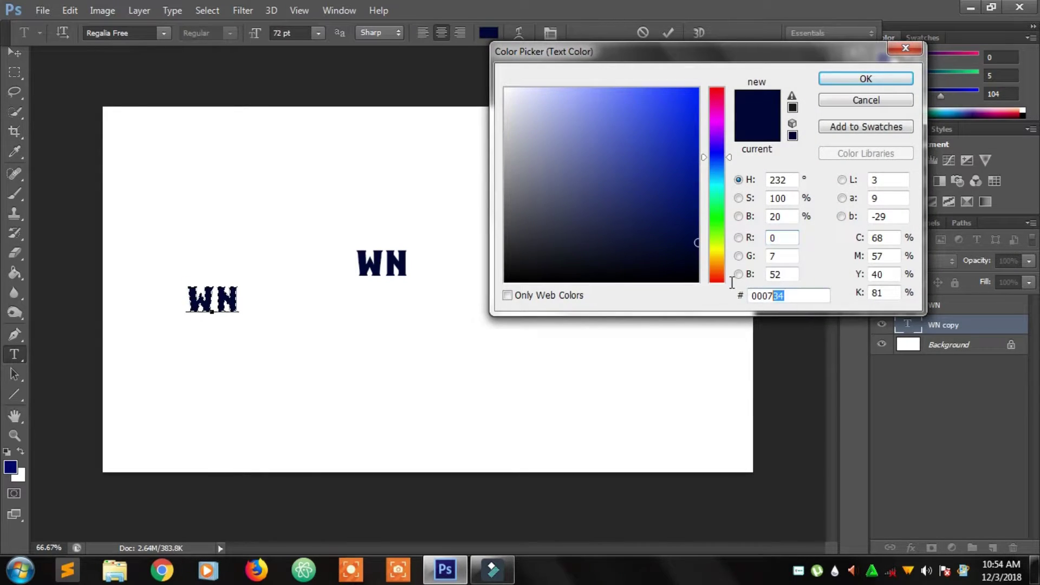
{"action": "type", "text": "340000"}
{"action": "type", "text": "FF"}
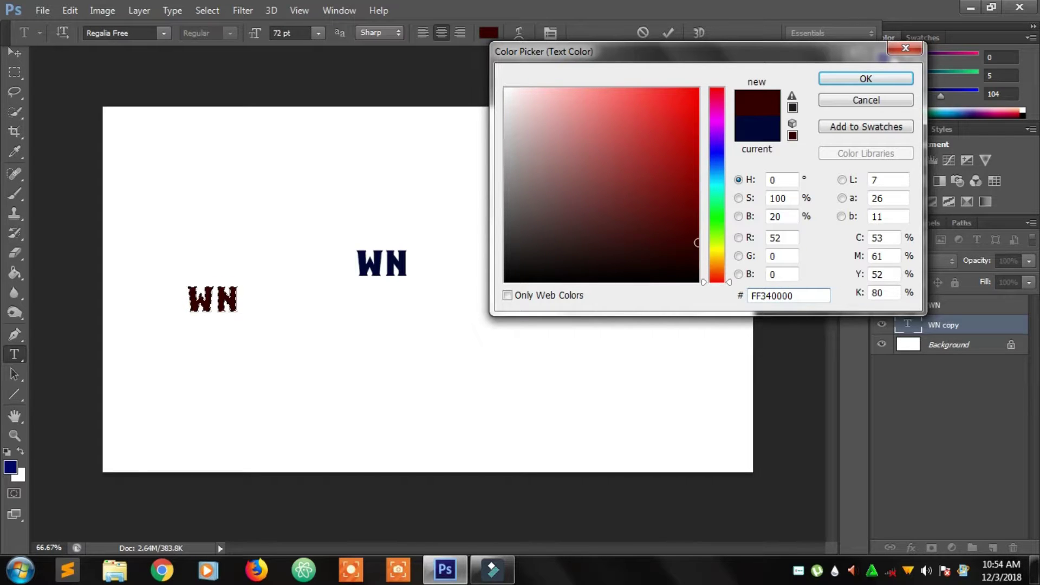
{"action": "key", "text": "Right"}
{"action": "key", "text": "Right"}
{"action": "key", "text": "Right"}
{"action": "key", "text": "Right"}
{"action": "key", "text": "Right"}
{"action": "key", "text": "Right"}
{"action": "key", "text": "BackSpace"}
{"action": "key", "text": "BackSpace"}
{"action": "key", "text": "BackSpace"}
{"action": "key", "text": "BackSpace"}
{"action": "key", "text": "BackSpace"}
{"action": "key", "text": "BackSpace"}
{"action": "key", "text": "BackSpace"}
{"action": "key", "text": "BackSpace"}
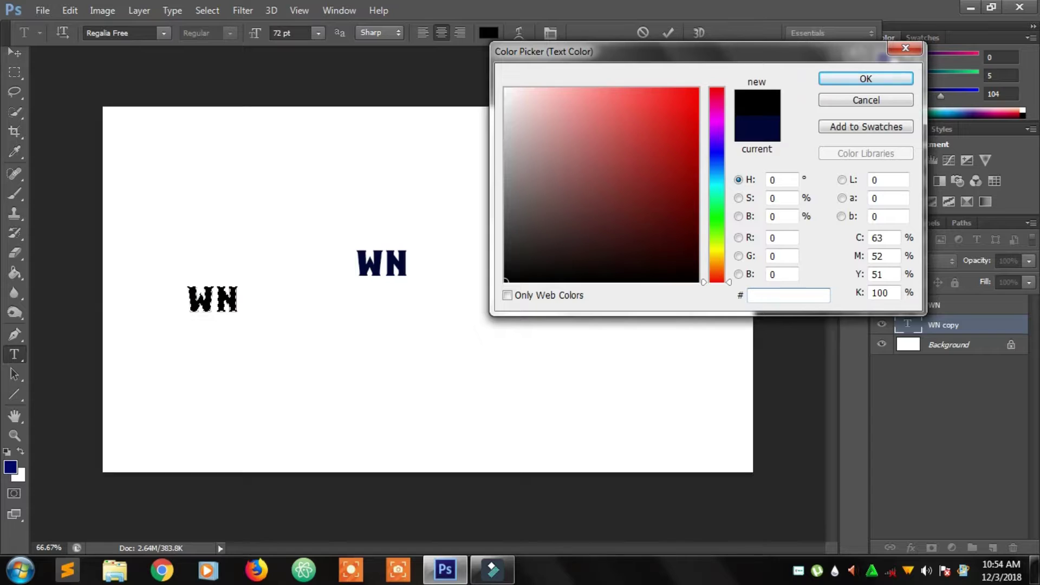
Step: Set the WN copy's text colour to cyan, hex DFFFF, and commit the text edit
{"action": "type", "text": "0dffff"}
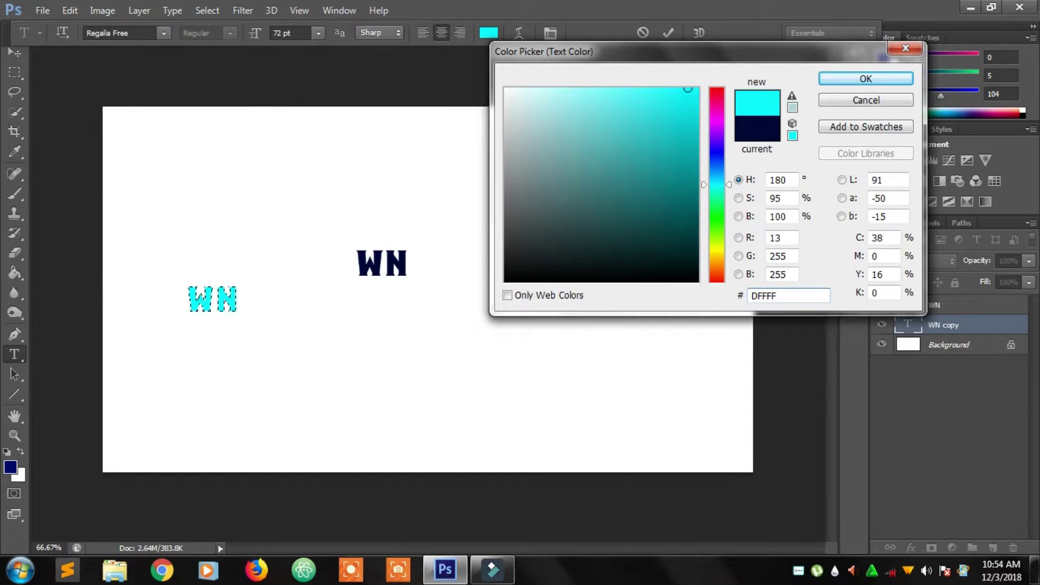
{"action": "key", "text": "Return"}
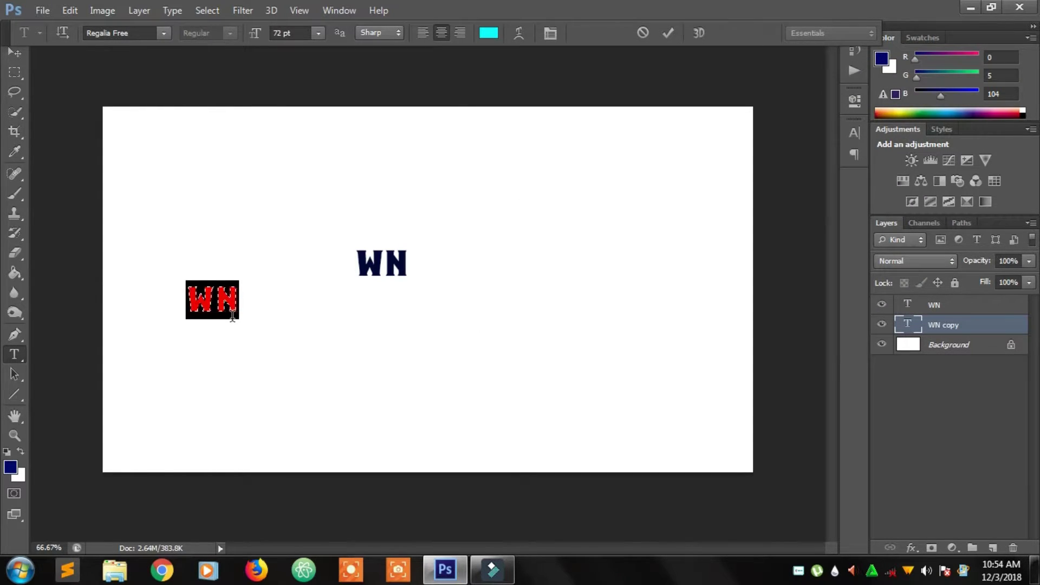
{"action": "left_click", "coordinate": [233, 316]}
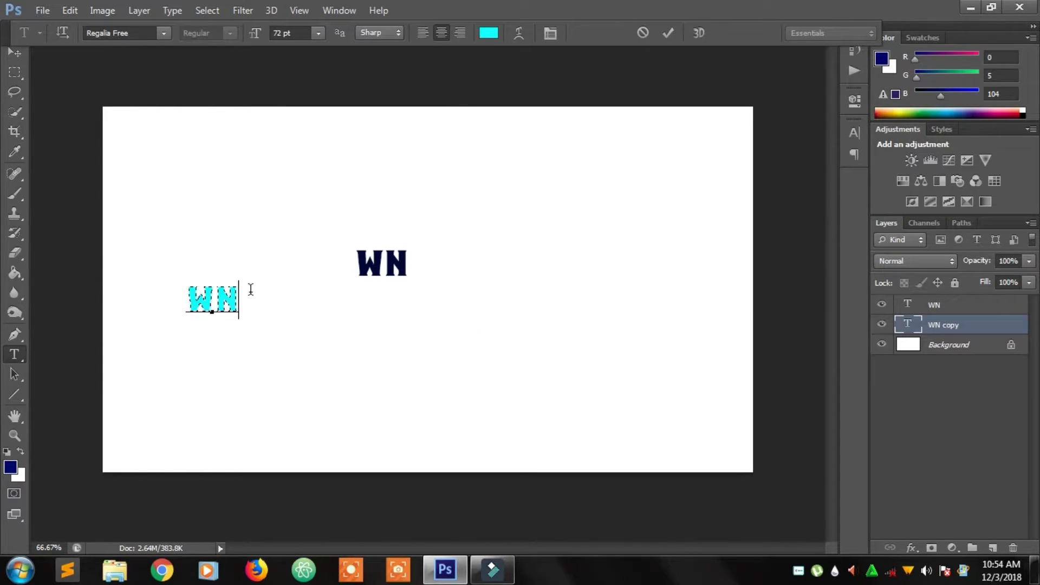
{"action": "left_click", "coordinate": [671, 34]}
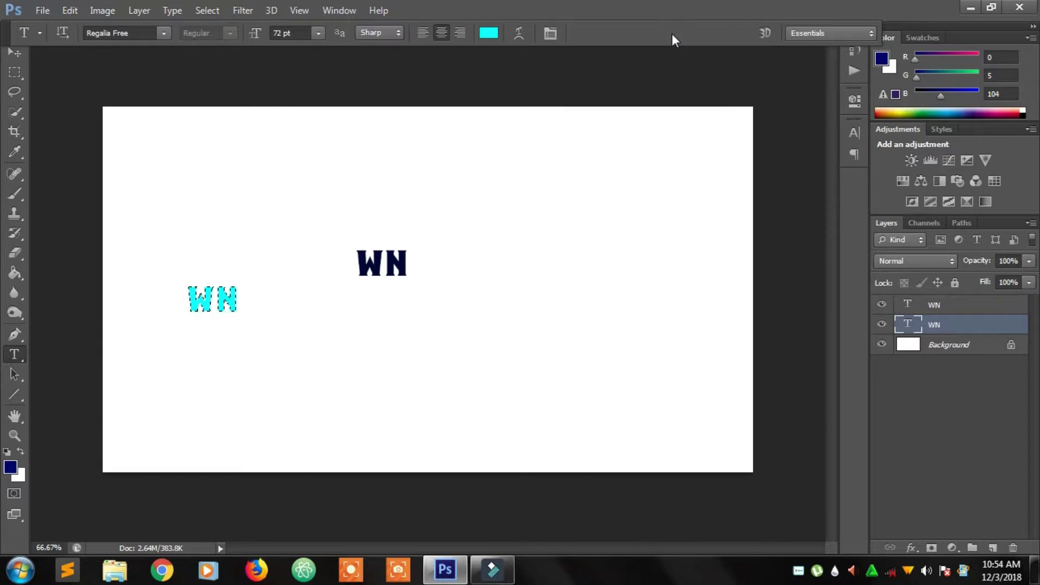
Step: Deselect the active selection around the cyan WN letters
{"action": "left_click", "coordinate": [22, 54]}
{"action": "right_click", "coordinate": [224, 293]}
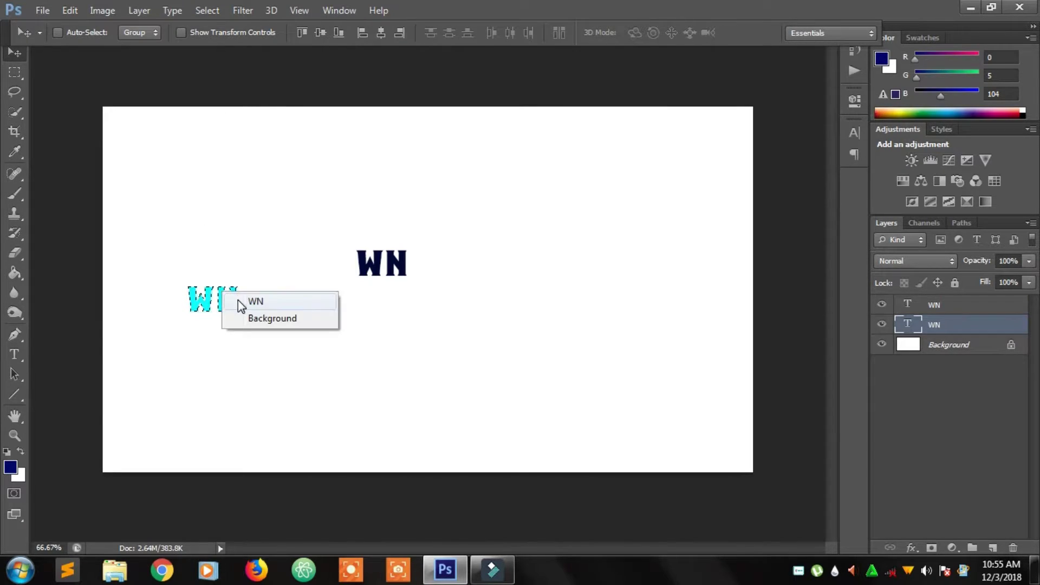
{"action": "left_click", "coordinate": [216, 8]}
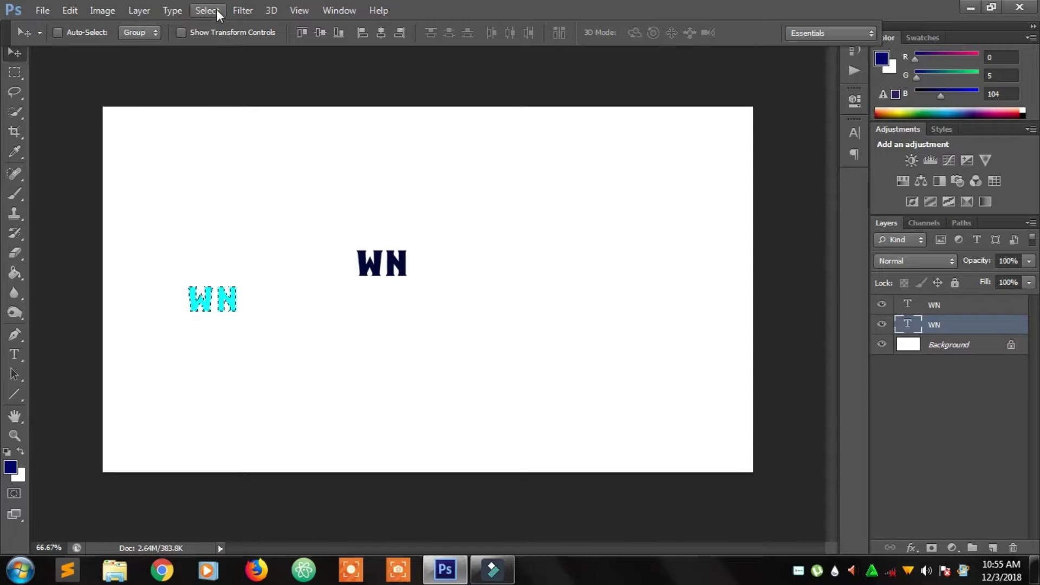
{"action": "left_click", "coordinate": [216, 8]}
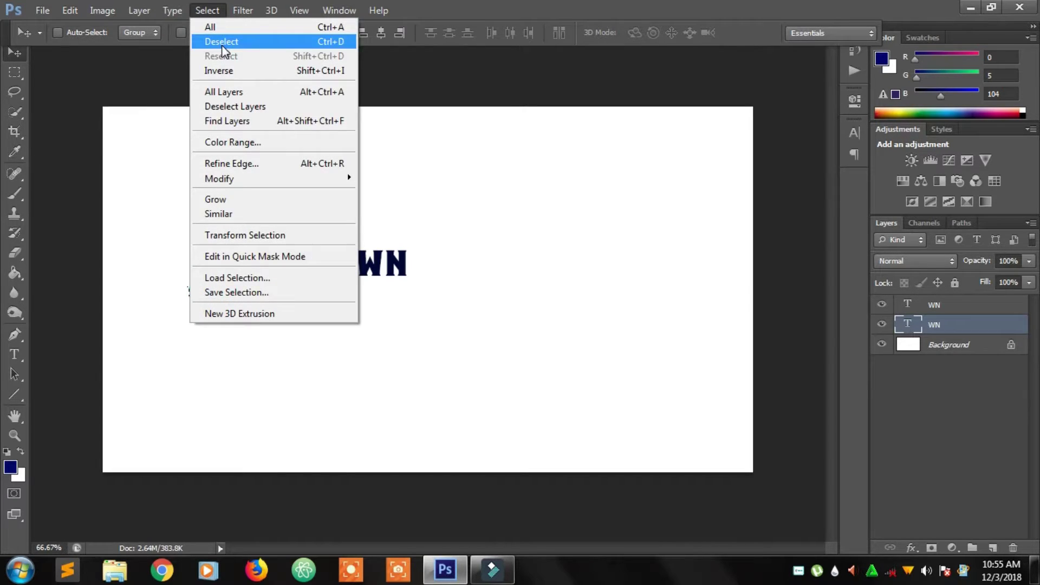
{"action": "left_click", "coordinate": [222, 44]}
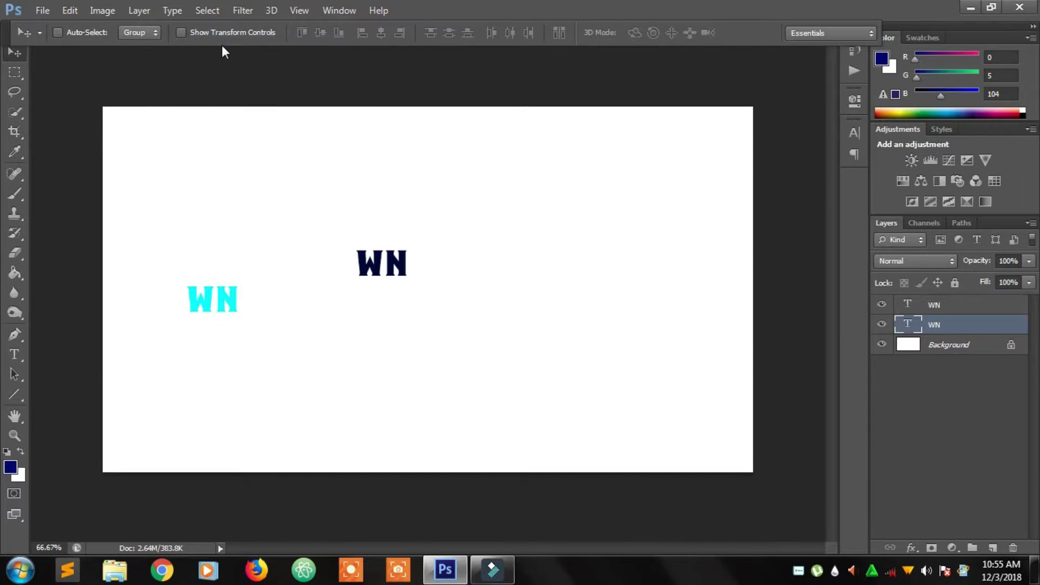
Step: Rename the cyan WN text layer as WNCOPY
{"action": "double_click", "coordinate": [951, 324]}
{"action": "left_click", "coordinate": [950, 324]}
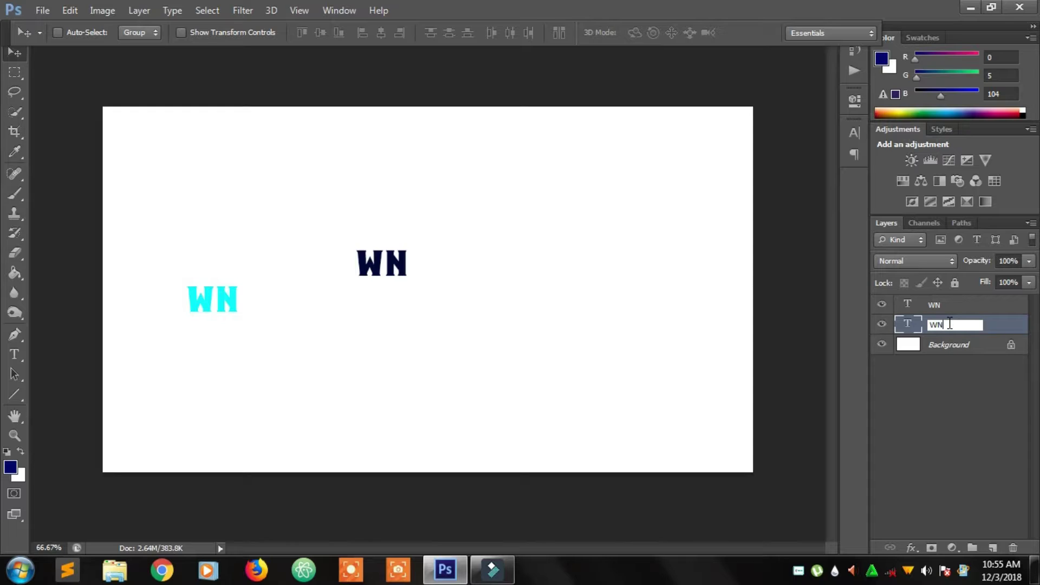
{"action": "type", "text": "COPY"}
{"action": "left_click", "coordinate": [938, 379]}
Step: Duplicate the WNCOPY layer eleven times, shifting each copy slightly left of the previous one to build a solid cyan extrusion
{"action": "left_click", "coordinate": [917, 325]}
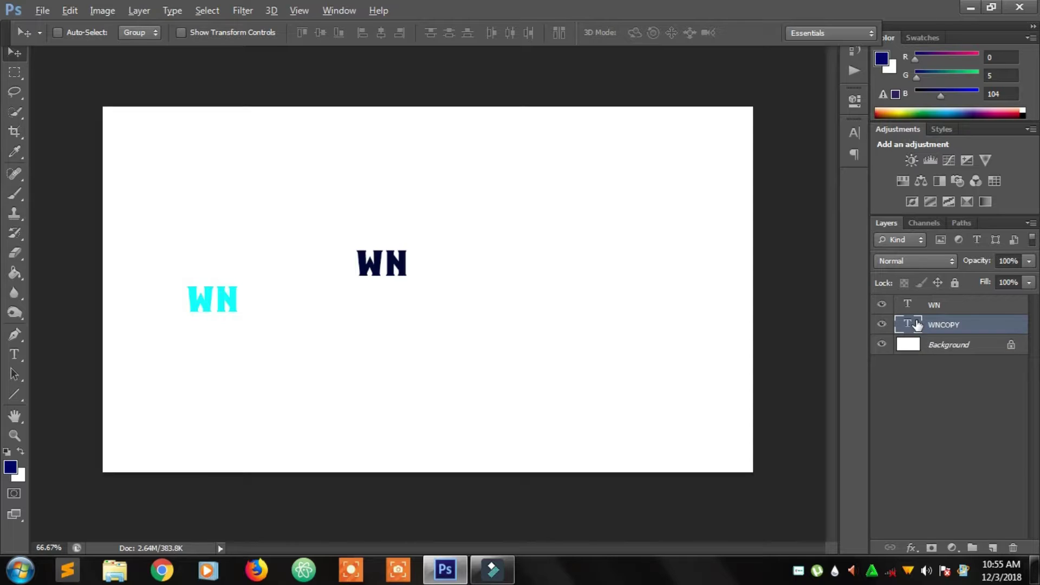
{"action": "key", "text": "ctrl+j"}
{"action": "key", "text": "ctrl+j"}
{"action": "key", "text": "ctrl+j"}
{"action": "key", "text": "ctrl+j"}
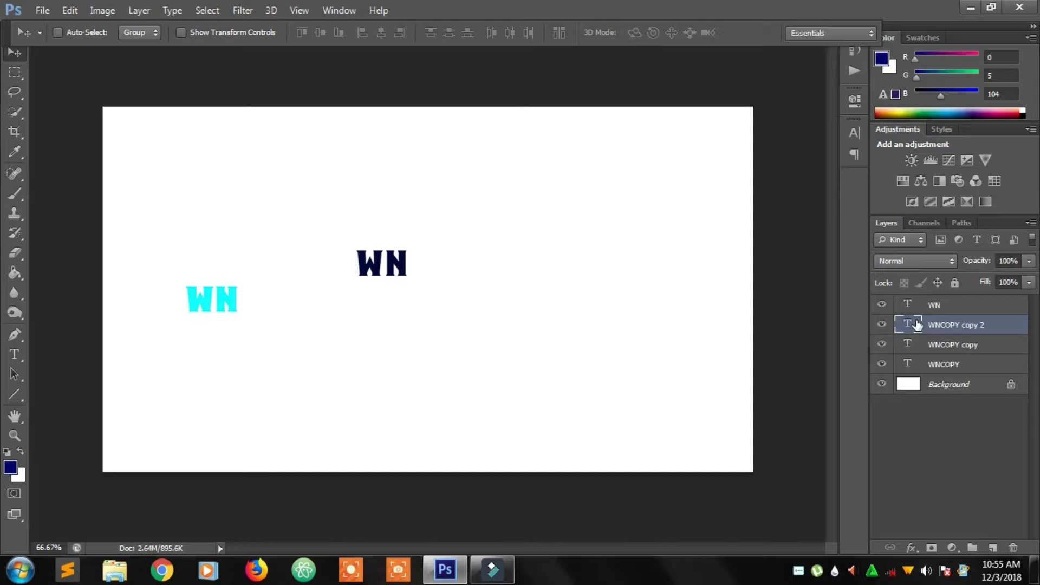
{"action": "key", "text": "ctrl+j"}
{"action": "key", "text": "ctrl+j"}
{"action": "key", "text": "ctrl+j"}
{"action": "key", "text": "ctrl+j"}
{"action": "key", "text": "ctrl+j"}
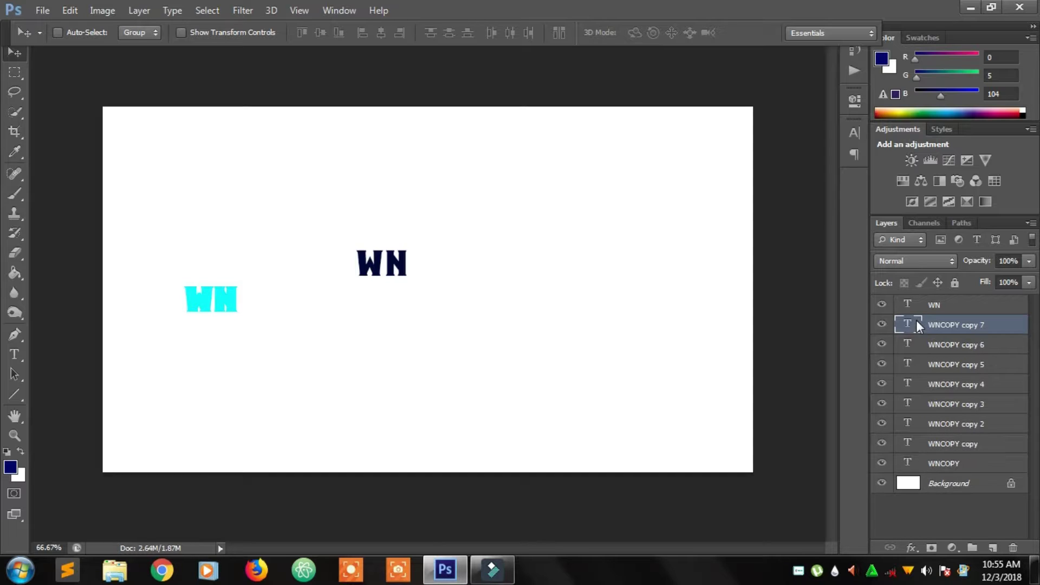
{"action": "key", "text": "ctrl+j"}
{"action": "key", "text": "ctrl+j"}
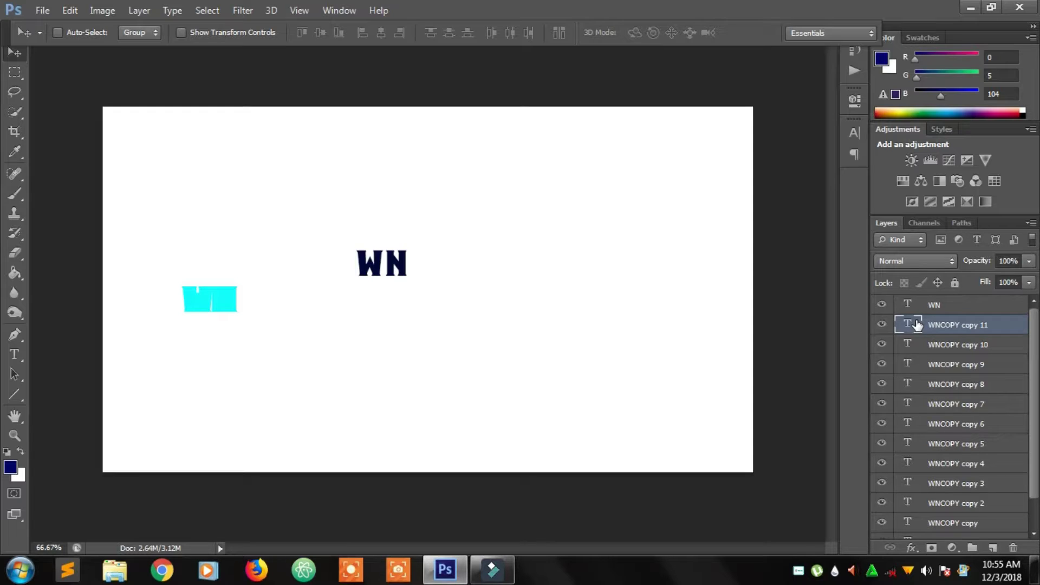
Step: Hide the Background and the dark navy WN layer, leaving only the cyan copies visible
{"action": "left_click_drag", "start_coordinate": [1036, 344], "coordinate": [1037, 388]}
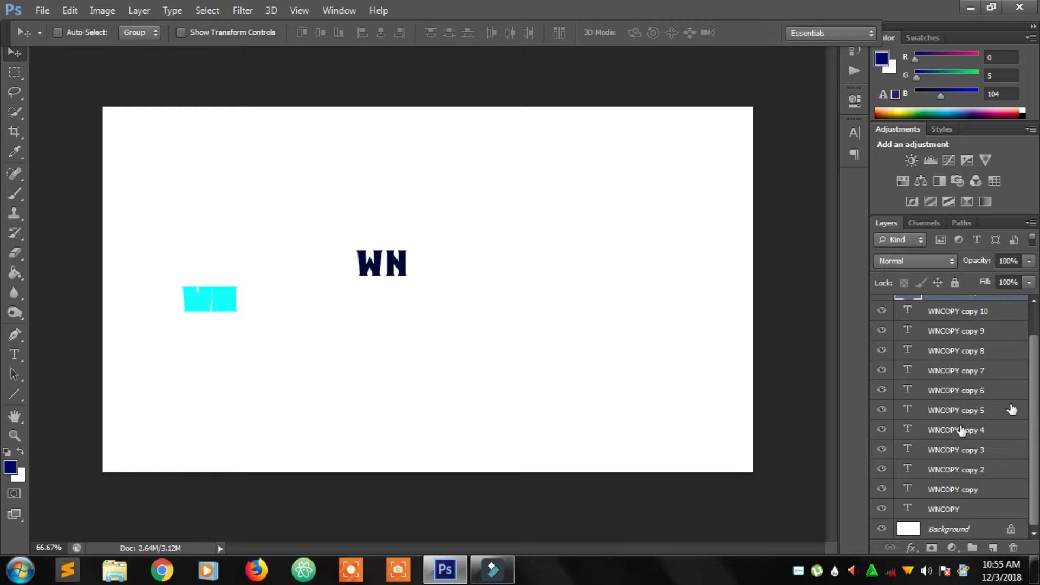
{"action": "left_click", "coordinate": [882, 529]}
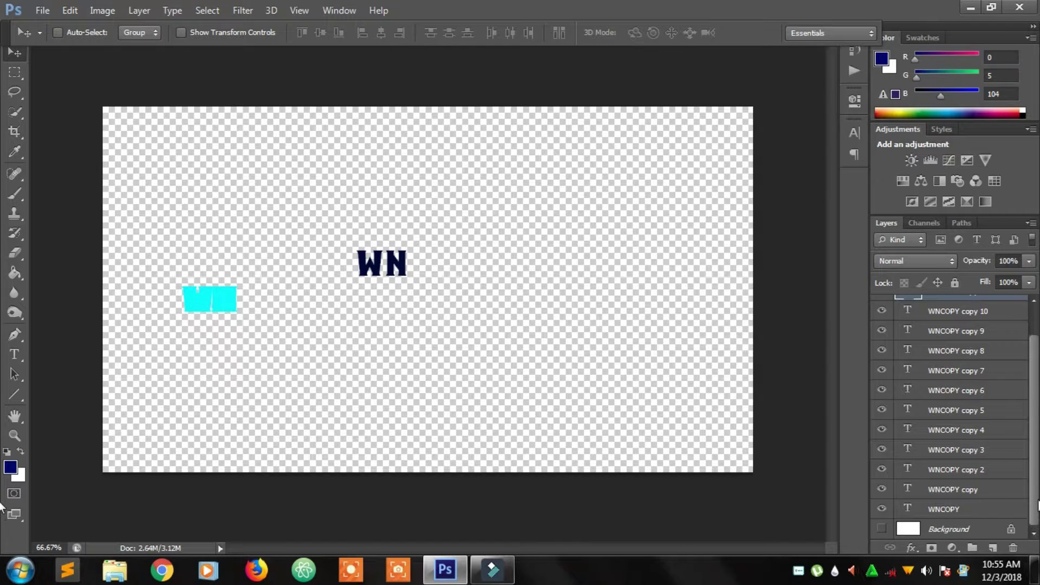
{"action": "scroll", "coordinate": [970, 379], "scroll_direction": "up", "scroll_amount": 2}
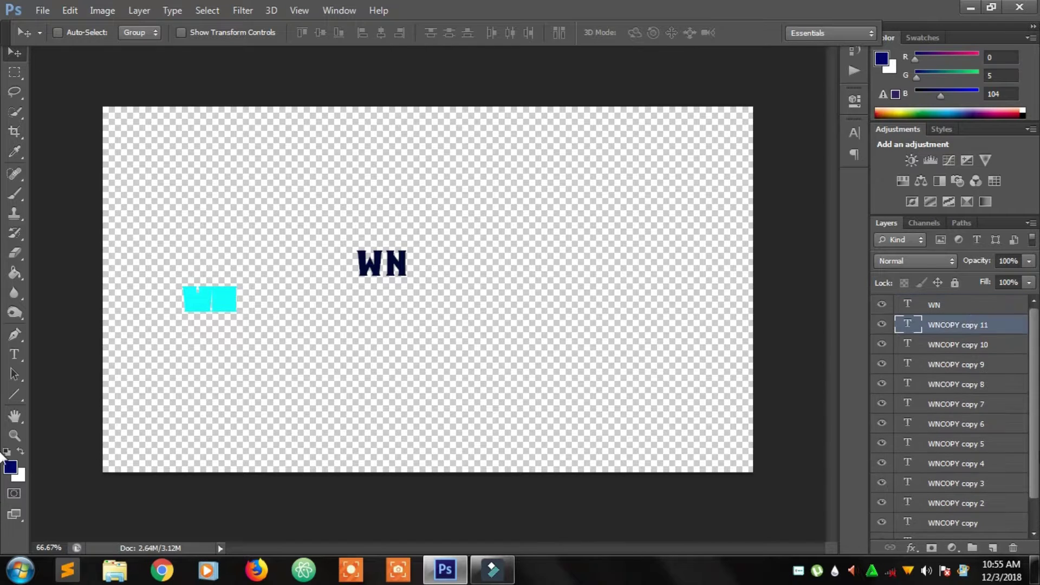
{"action": "left_click", "coordinate": [882, 305]}
{"action": "scroll", "coordinate": [909, 512], "scroll_direction": "down", "scroll_amount": 2}
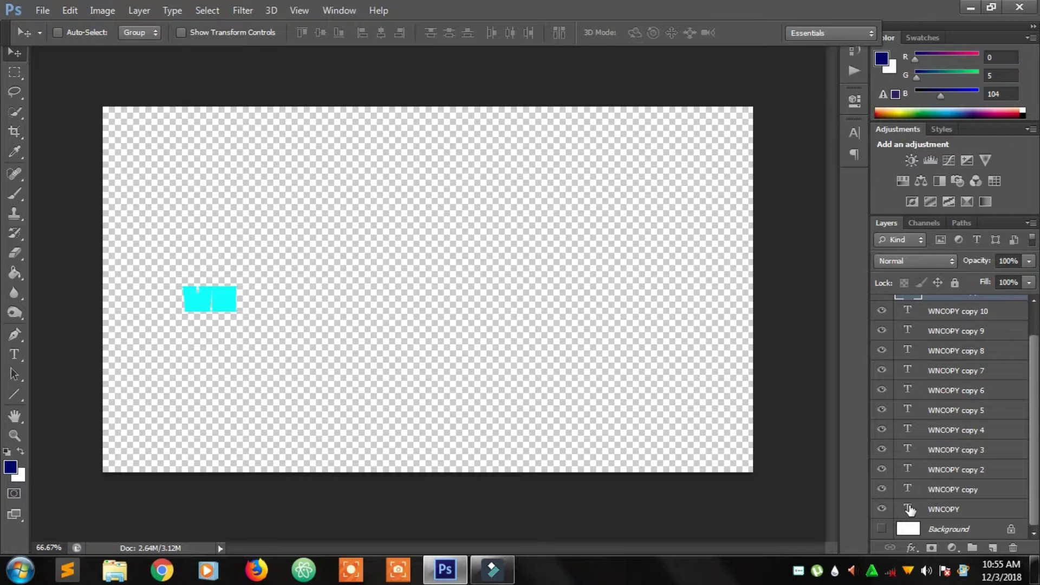
Step: Merge all visible WNCOPY layers into one and show the Background and dark navy WN layers again
{"action": "left_click", "coordinate": [909, 510]}
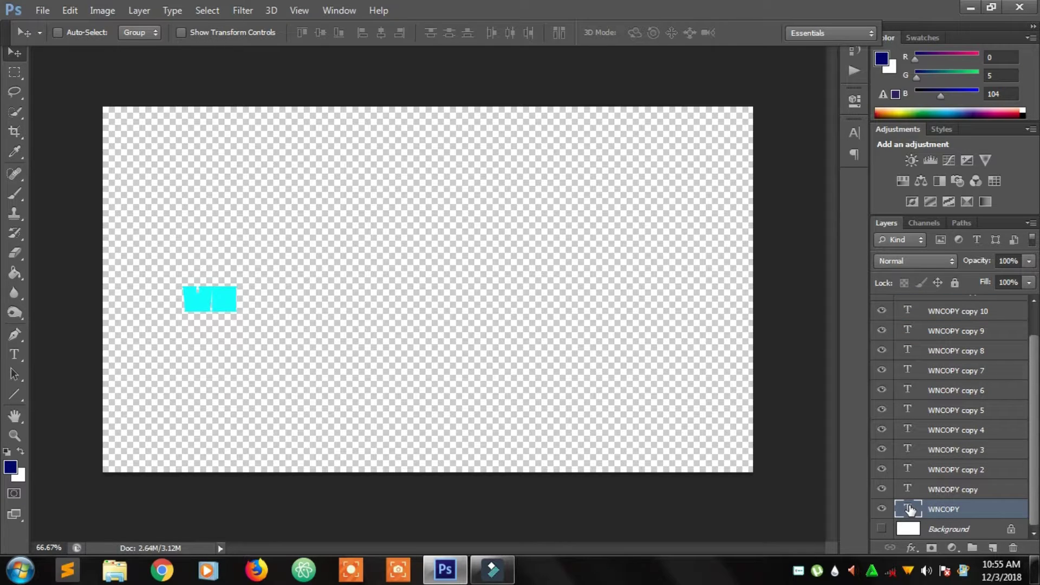
{"action": "key", "text": "ctrl+shift+e"}
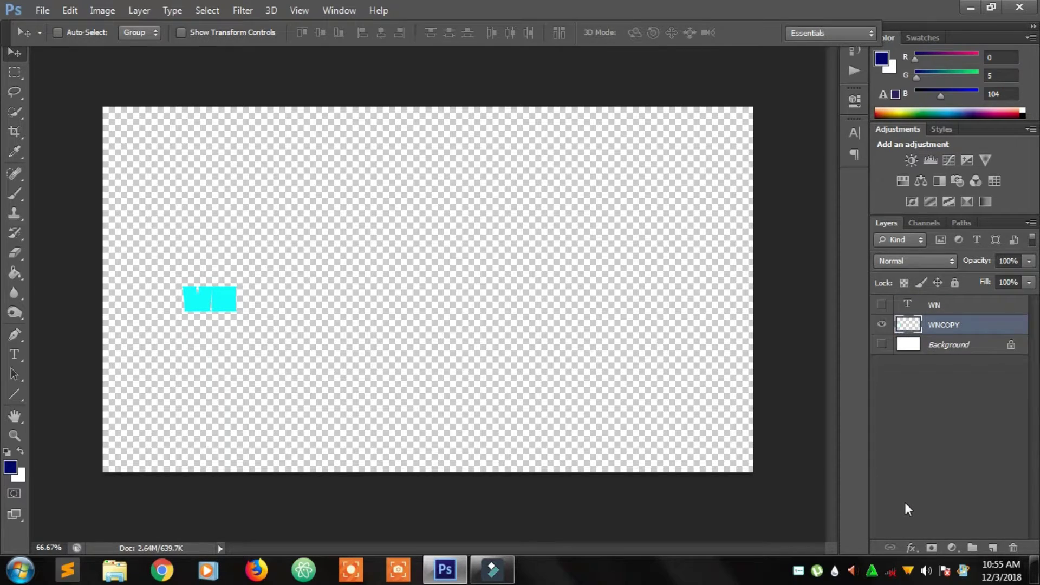
{"action": "left_click", "coordinate": [882, 345]}
{"action": "left_click", "coordinate": [881, 305]}
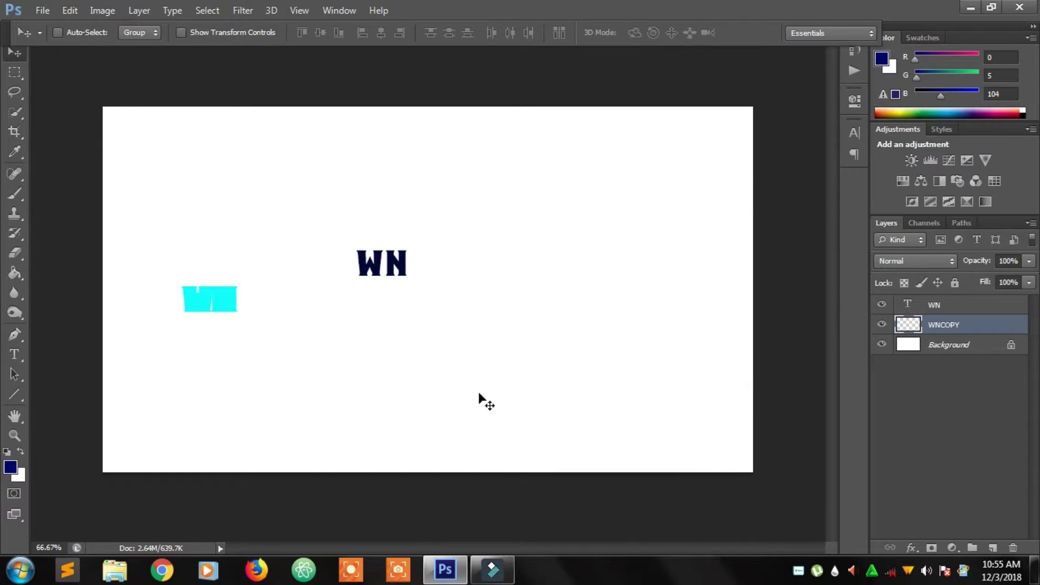
Step: Move the cyan extrusion behind the dark navy WN letters, aligning it so it shows along their left sides
{"action": "left_click_drag", "start_coordinate": [227, 304], "coordinate": [307, 225]}
{"action": "left_click_drag", "start_coordinate": [505, 289], "coordinate": [387, 292]}
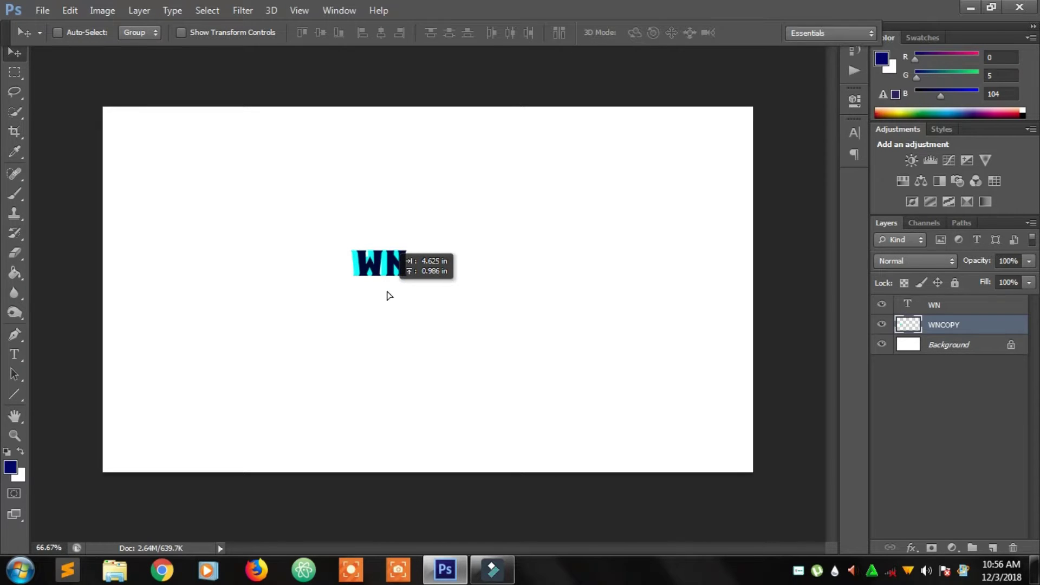
{"action": "left_click_drag", "start_coordinate": [388, 296], "coordinate": [388, 296]}
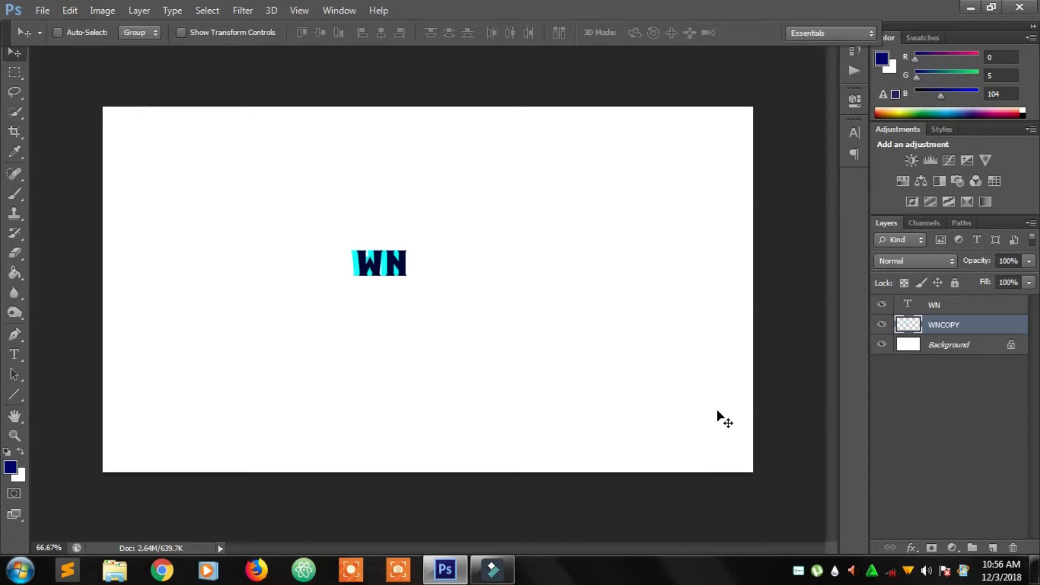
Step: Merge the WN and WNCOPY layers without including the Background, and shift the merged logo slightly left and up on the canvas
{"action": "left_click", "coordinate": [881, 344]}
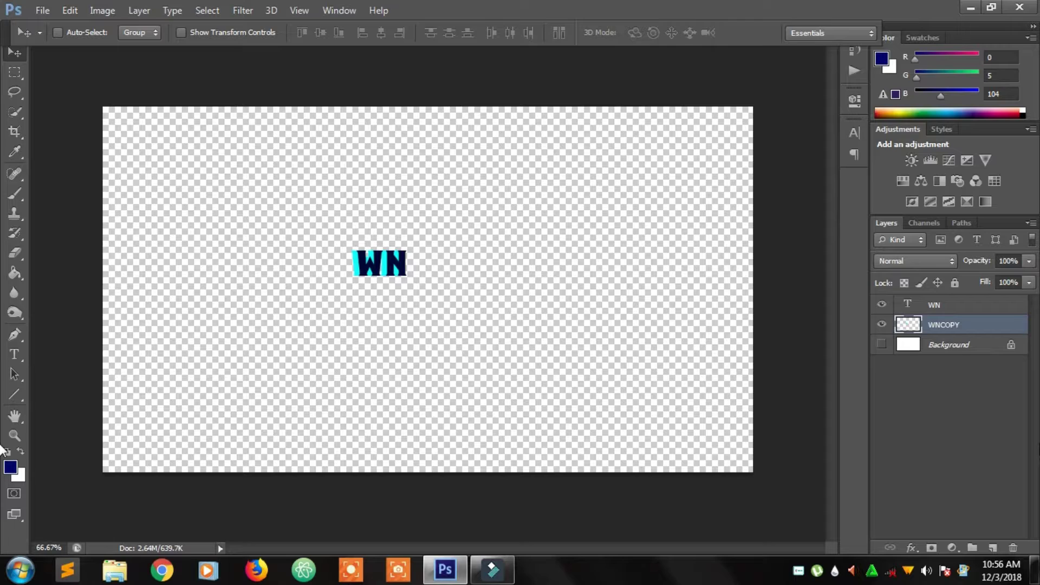
{"action": "key", "text": "ctrl+shift+e"}
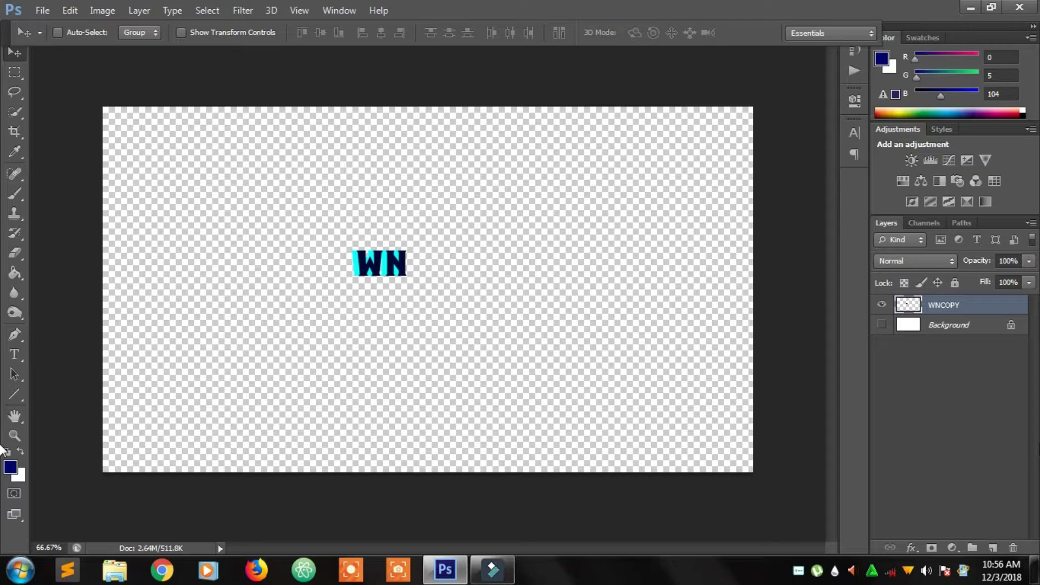
{"action": "left_click", "coordinate": [882, 324]}
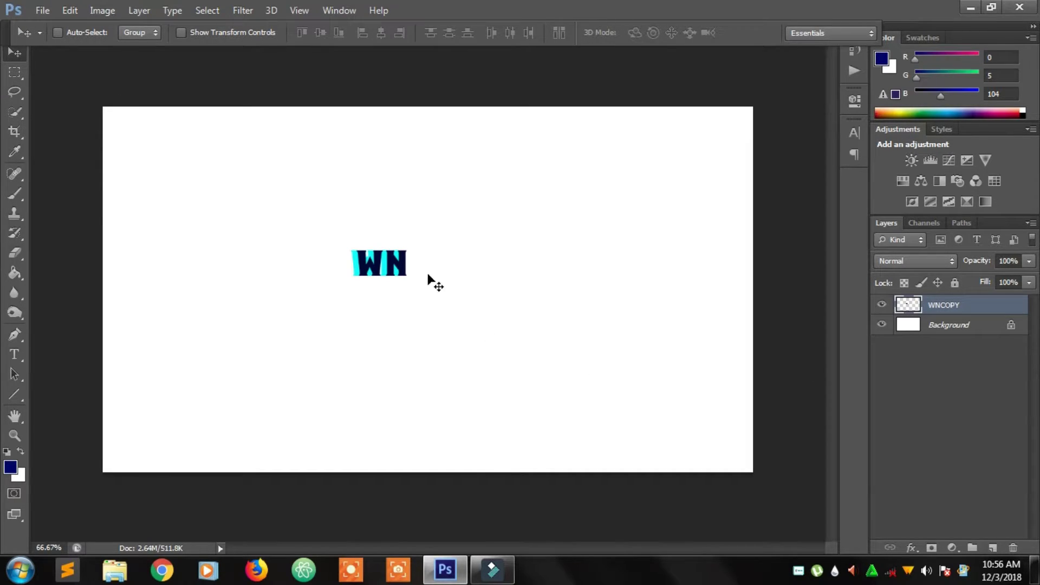
{"action": "left_click_drag", "start_coordinate": [432, 281], "coordinate": [400, 274]}
Step: Add the text WEBNOOB at 18 pt and place it just right of the WN logo's lower edge
{"action": "left_click", "coordinate": [21, 355]}
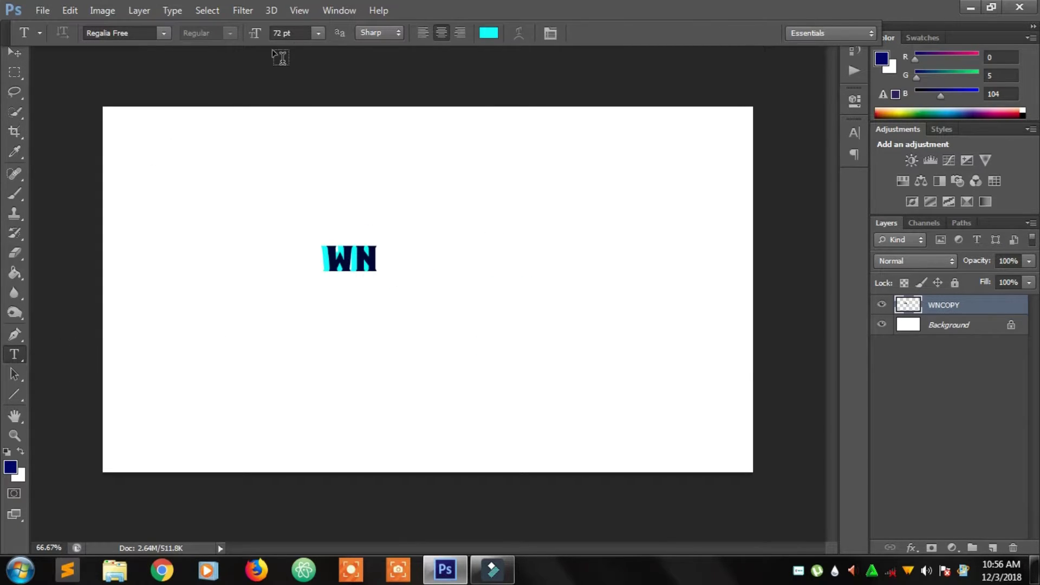
{"action": "left_click", "coordinate": [320, 31]}
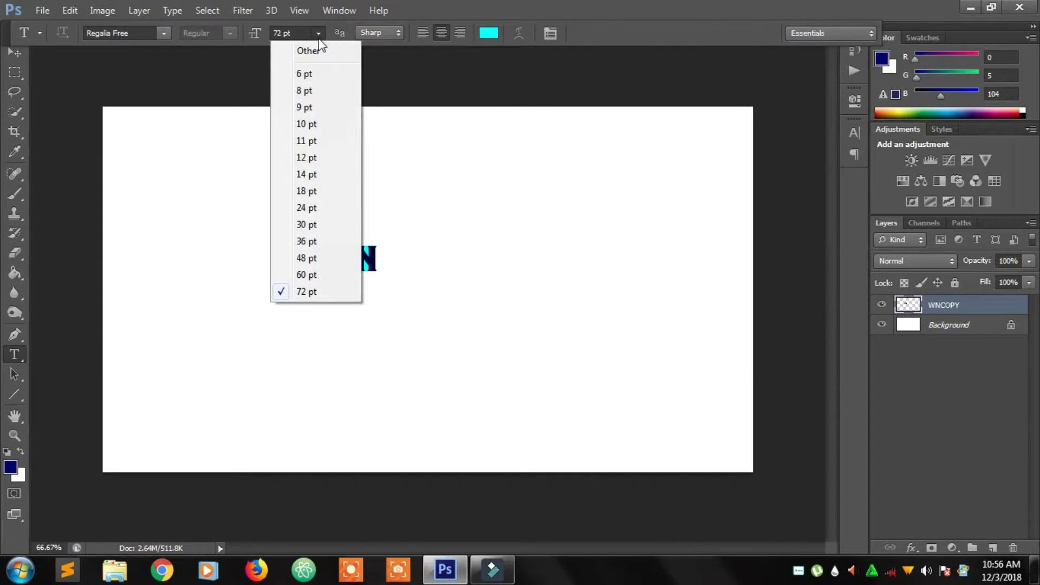
{"action": "left_click", "coordinate": [308, 191]}
{"action": "left_click", "coordinate": [388, 264]}
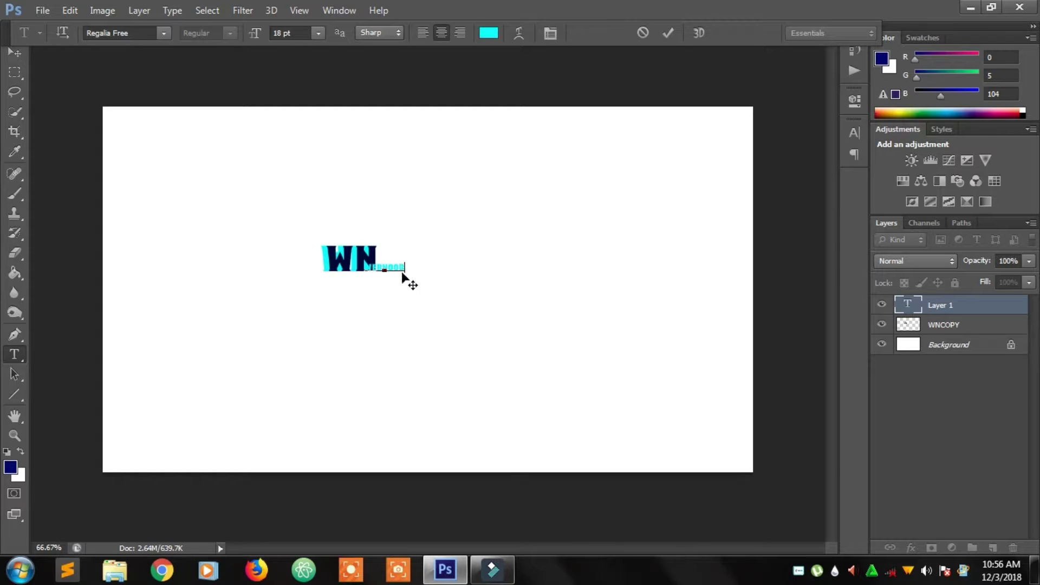
{"action": "left_click_drag", "start_coordinate": [421, 276], "coordinate": [428, 274]}
{"action": "left_click", "coordinate": [488, 32]}
{"action": "left_click_drag", "start_coordinate": [780, 295], "coordinate": [720, 295]}
{"action": "key", "text": "BackSpace"}
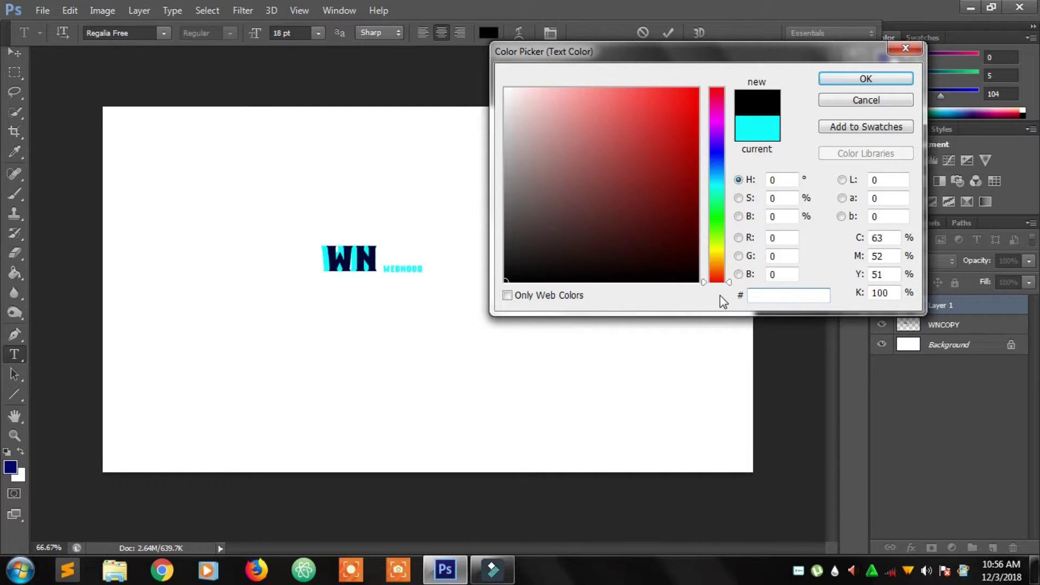
{"action": "left_click", "coordinate": [915, 48]}
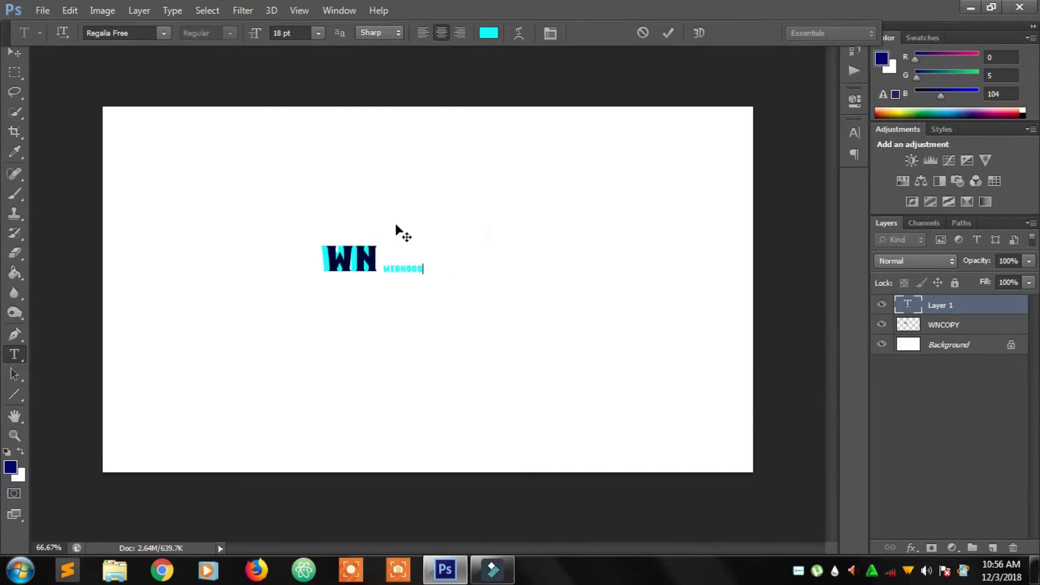
Step: Set the WEBNOOB text's colour to near-black navy, hex 00010c, and commit the text edit
{"action": "left_click_drag", "start_coordinate": [423, 270], "coordinate": [381, 269]}
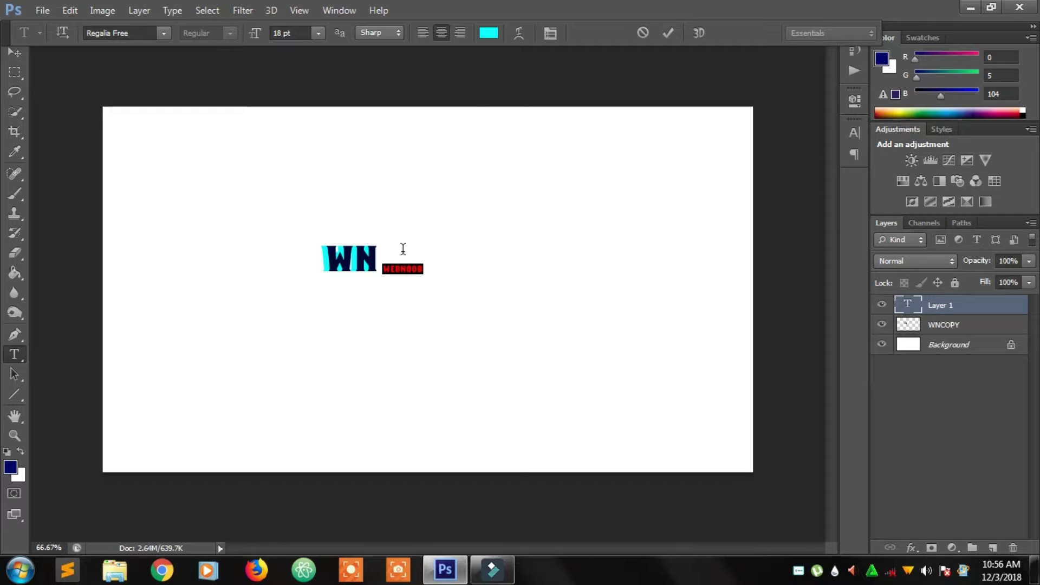
{"action": "left_click", "coordinate": [489, 34]}
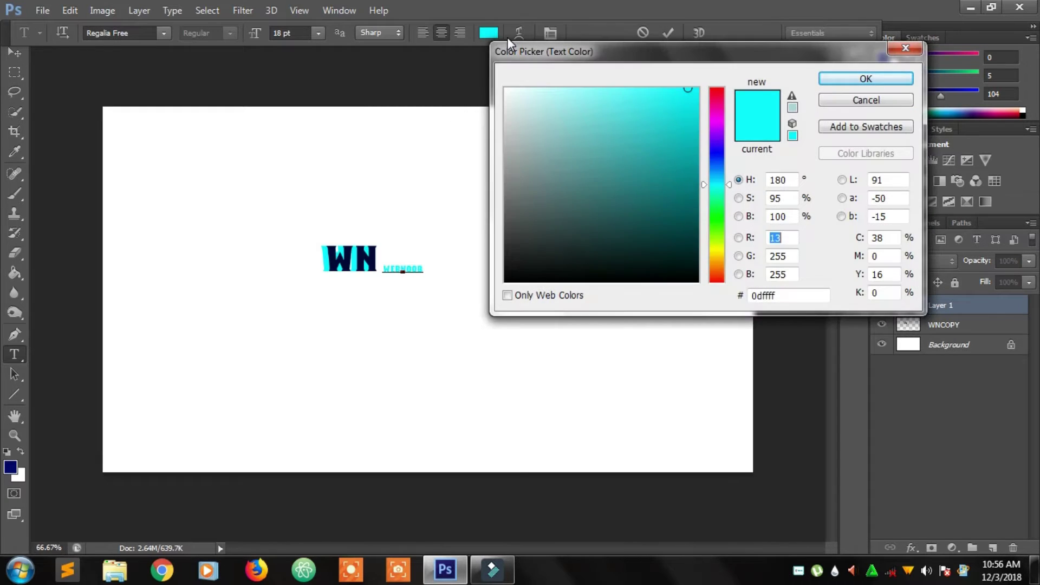
{"action": "double_click", "coordinate": [794, 297]}
{"action": "type", "text": "0C"}
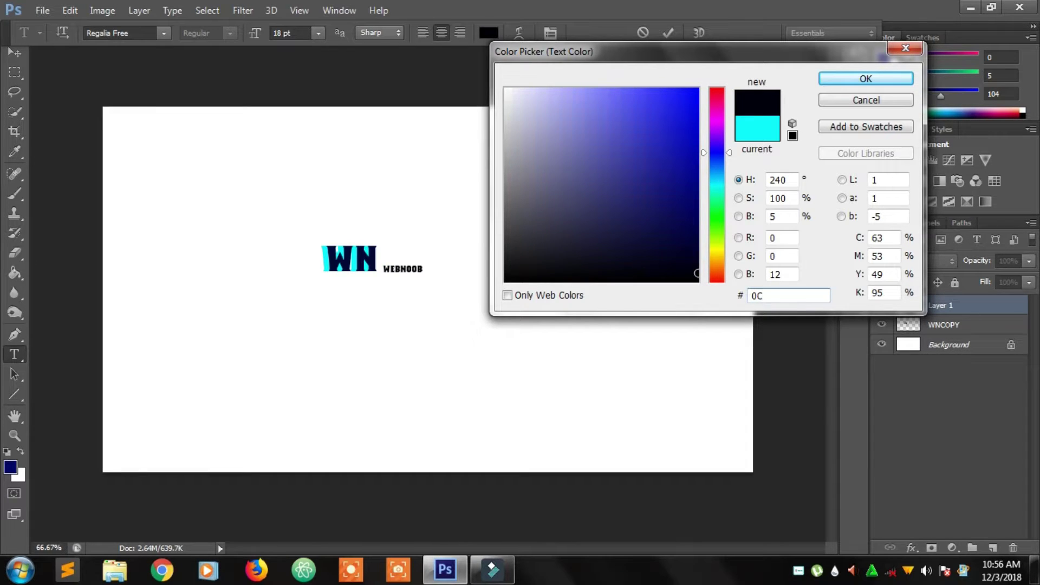
{"action": "left_click", "coordinate": [794, 136]}
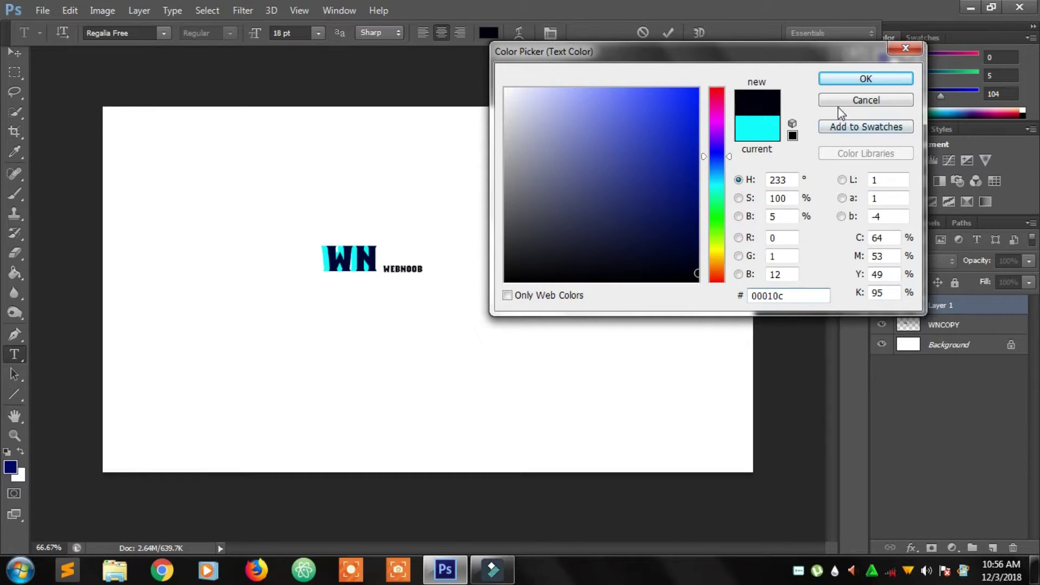
{"action": "left_click", "coordinate": [838, 77]}
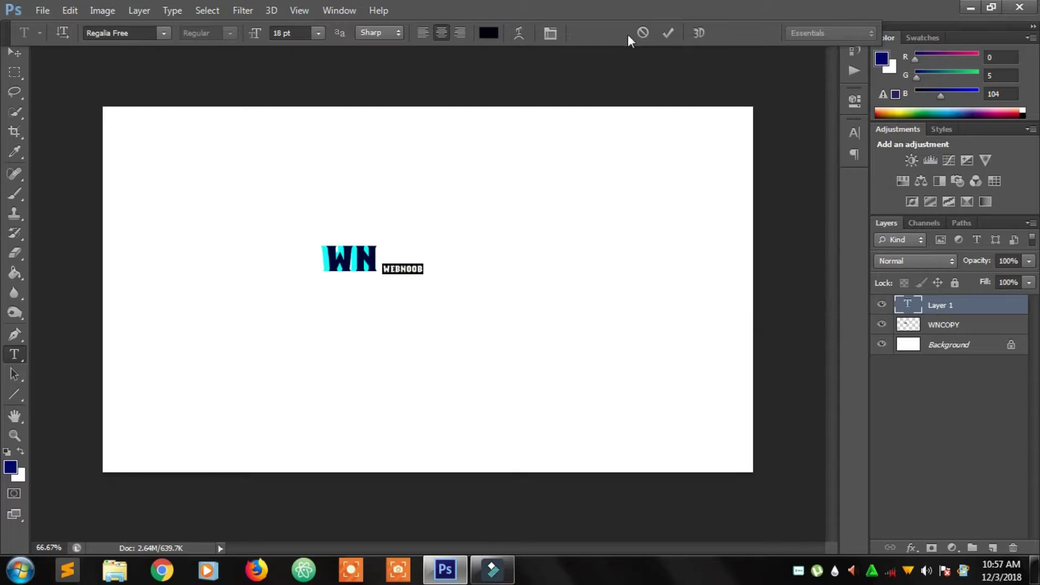
{"action": "left_click", "coordinate": [666, 33]}
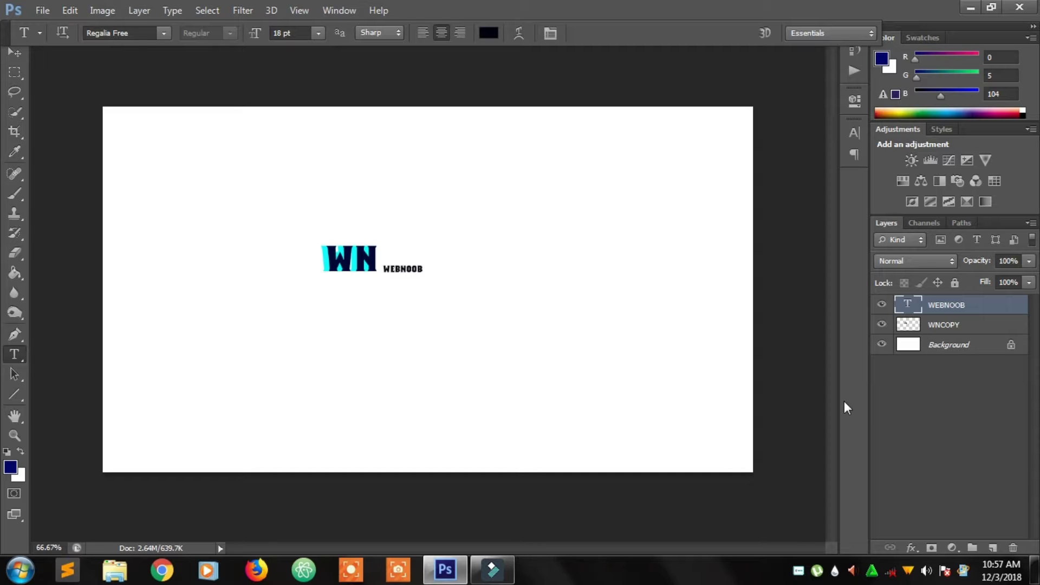
Step: Convert the locked Background to a regular layer named Layer 0, and merge WEBNOOB with the WNCOPY logo without including Layer 0
{"action": "double_click", "coordinate": [1009, 345]}
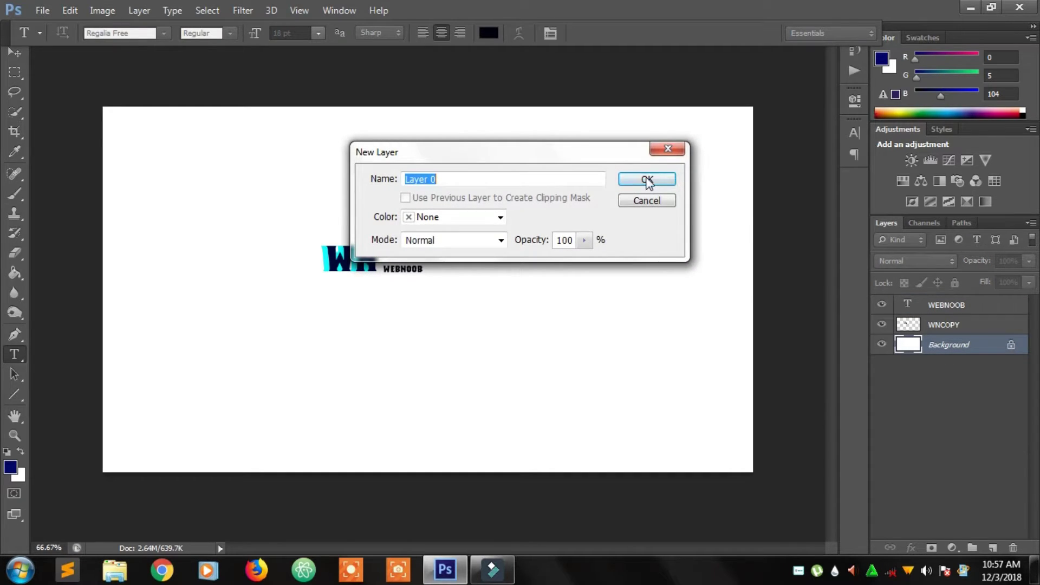
{"action": "left_click", "coordinate": [647, 180]}
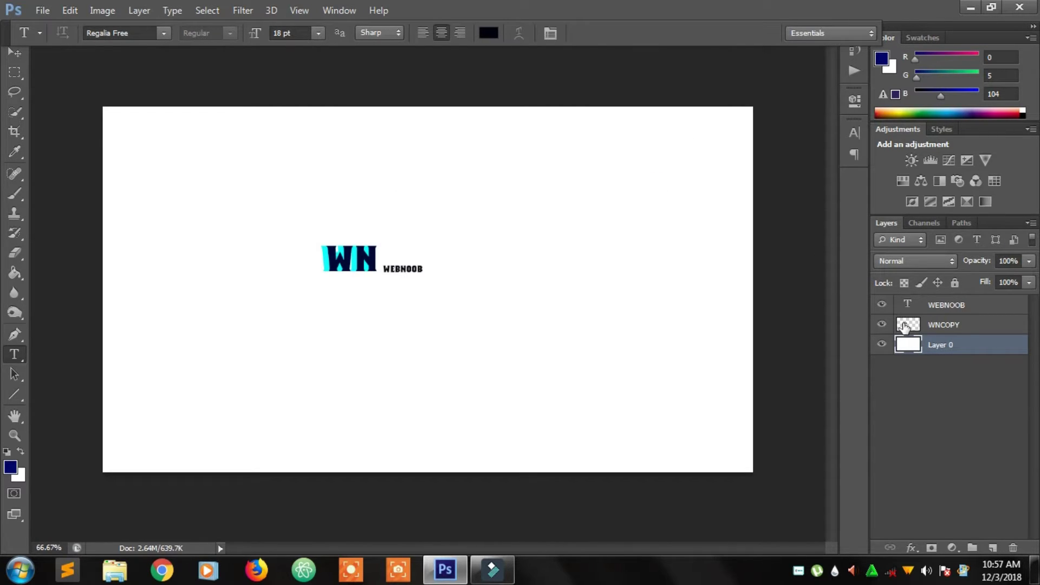
{"action": "left_click", "coordinate": [881, 347]}
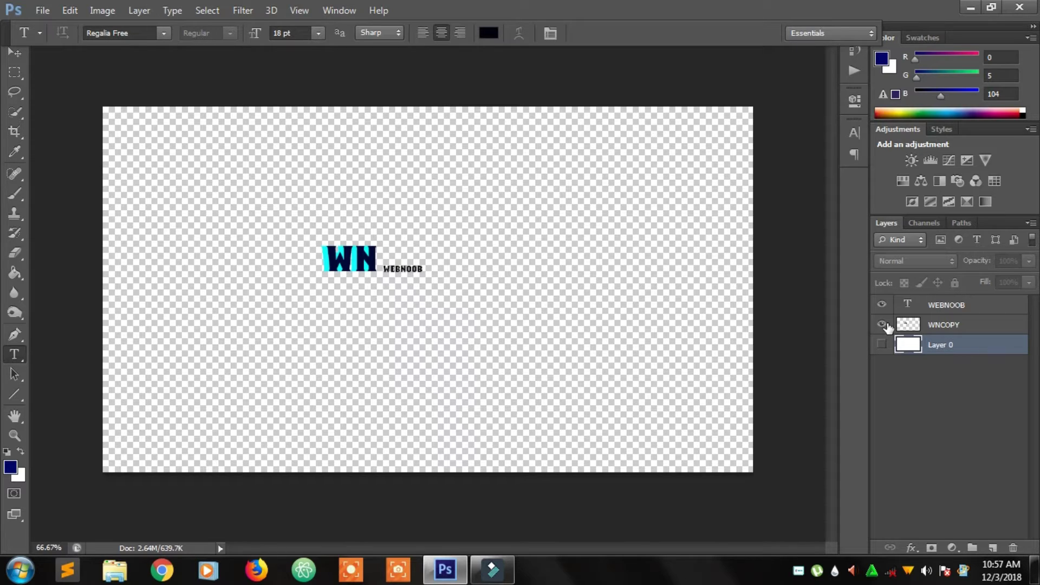
{"action": "left_click", "coordinate": [901, 325]}
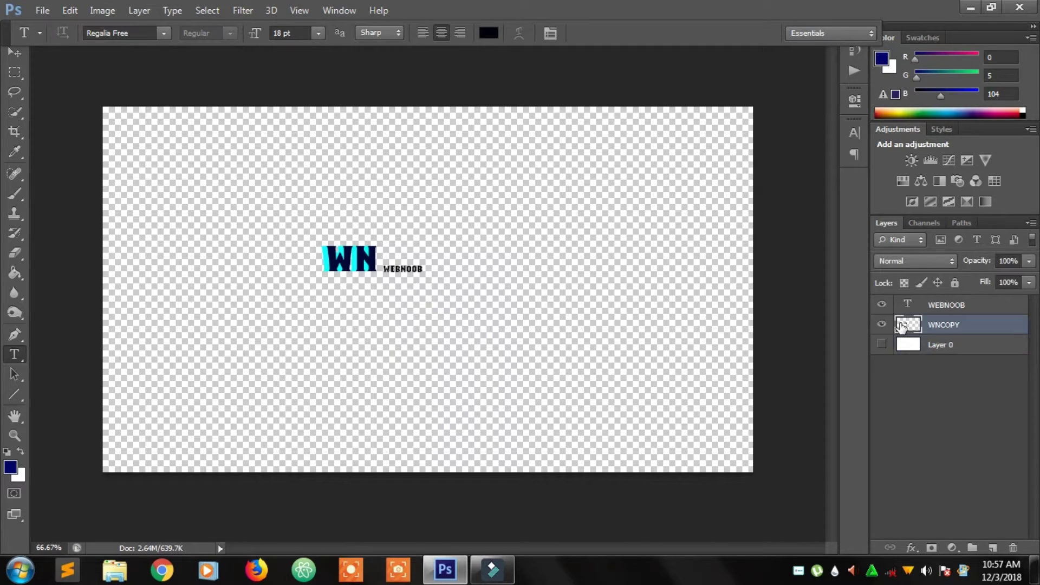
{"action": "key", "text": "ctrl+shift+e"}
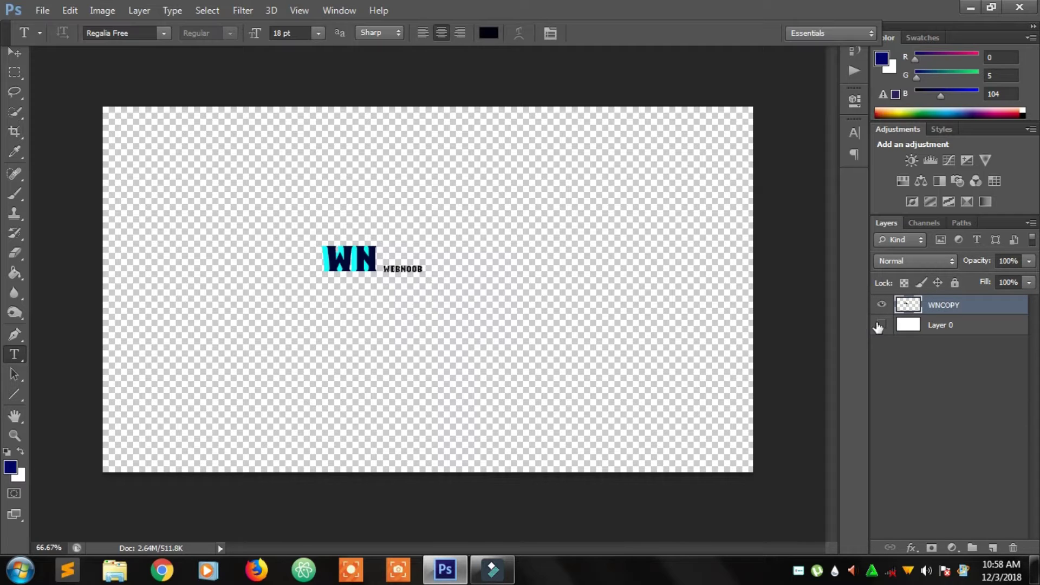
{"action": "left_click", "coordinate": [879, 325]}
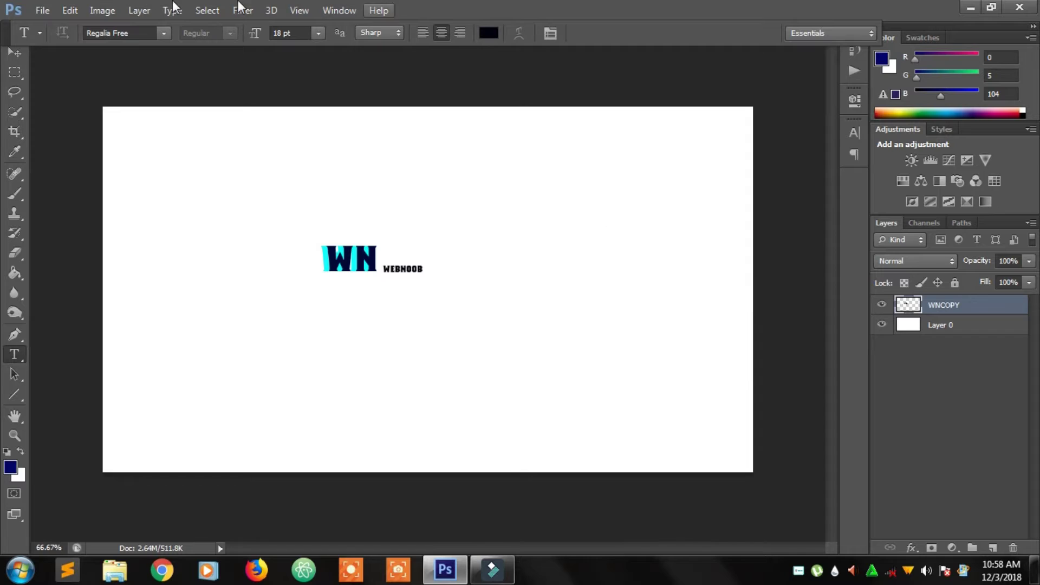
Step: Select the WN logo and WEBNOOB text on the WNCOPY layer with the Quick Selection tool, and invert the selection
{"action": "left_click", "coordinate": [206, 11]}
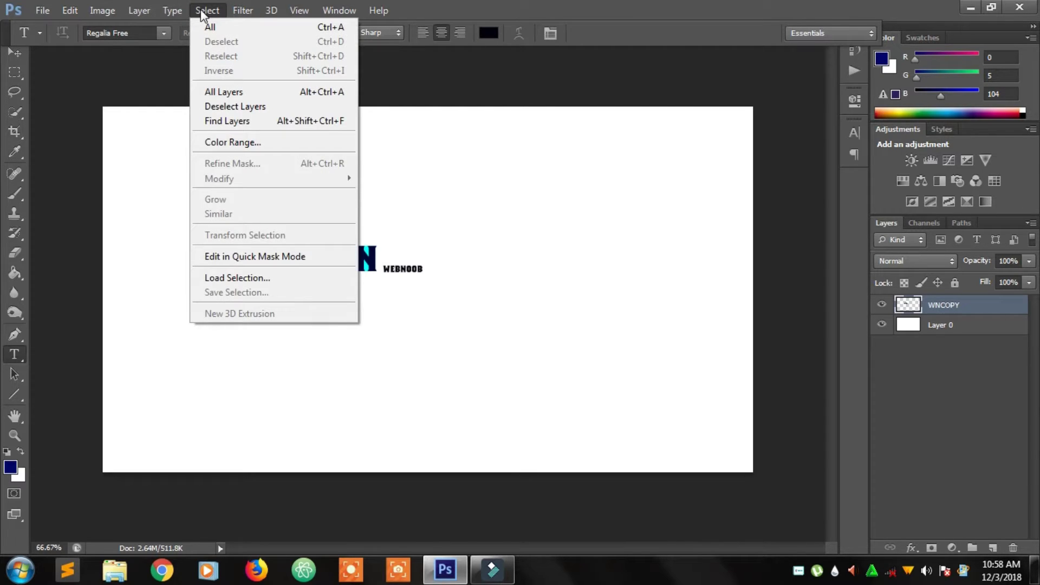
{"action": "left_click", "coordinate": [18, 115]}
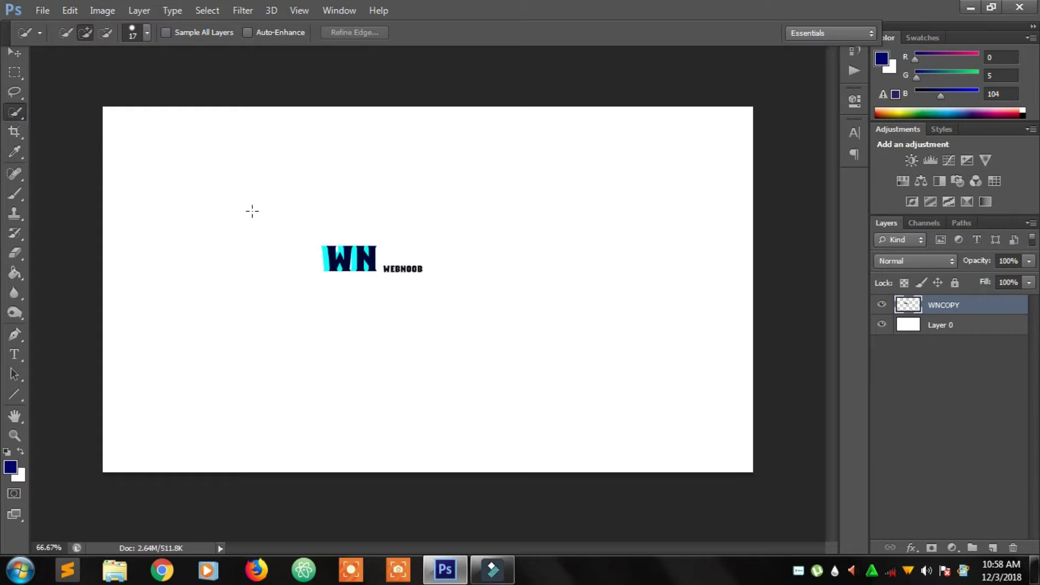
{"action": "mouse_move", "coordinate": [332, 241]}
{"action": "left_mouse_down"}
{"action": "mouse_move", "coordinate": [374, 264]}
{"action": "mouse_move", "coordinate": [429, 269]}
{"action": "left_mouse_up"}
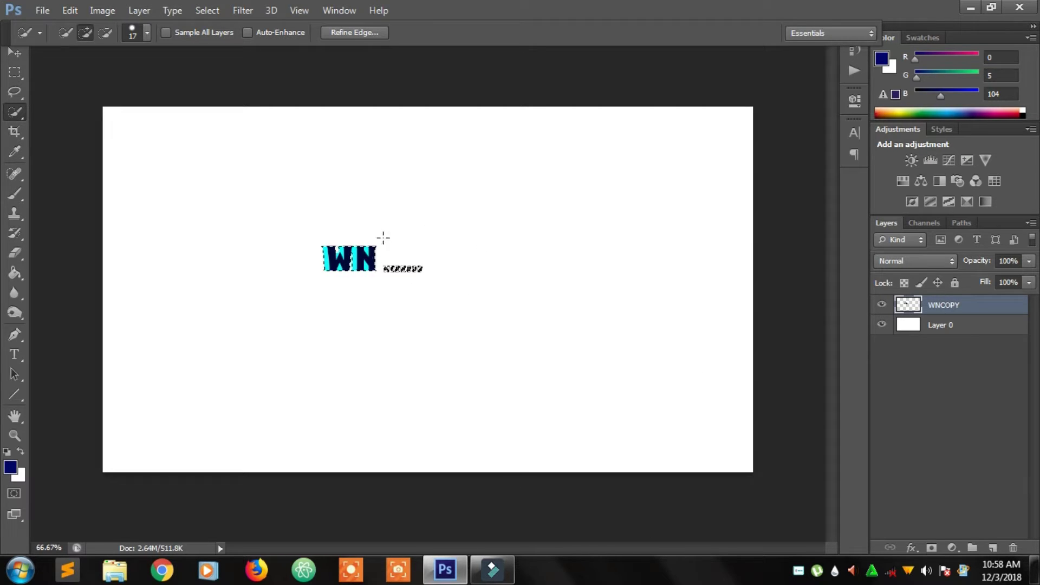
{"action": "right_click", "coordinate": [357, 273]}
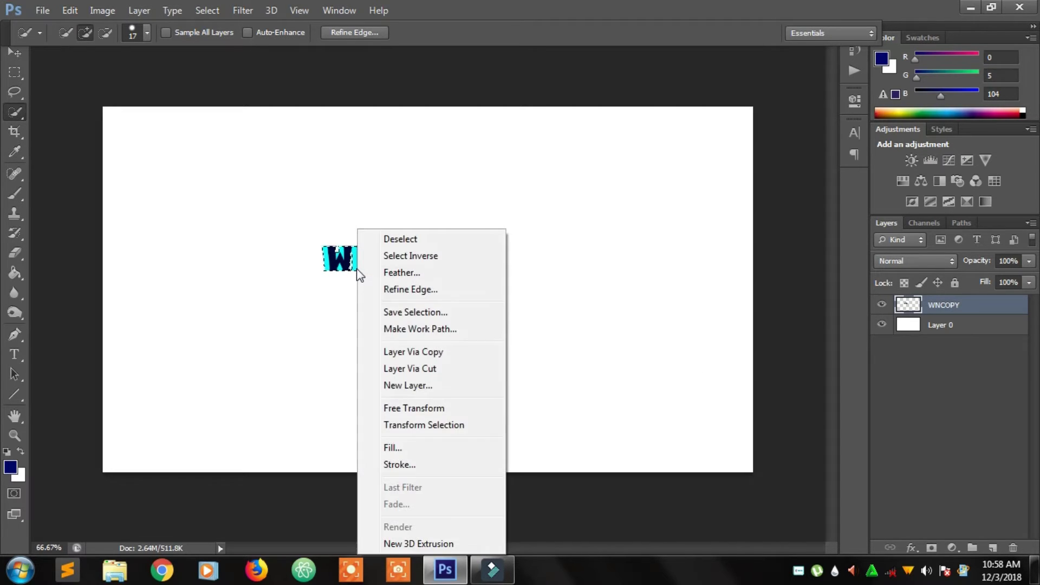
{"action": "left_click", "coordinate": [403, 259]}
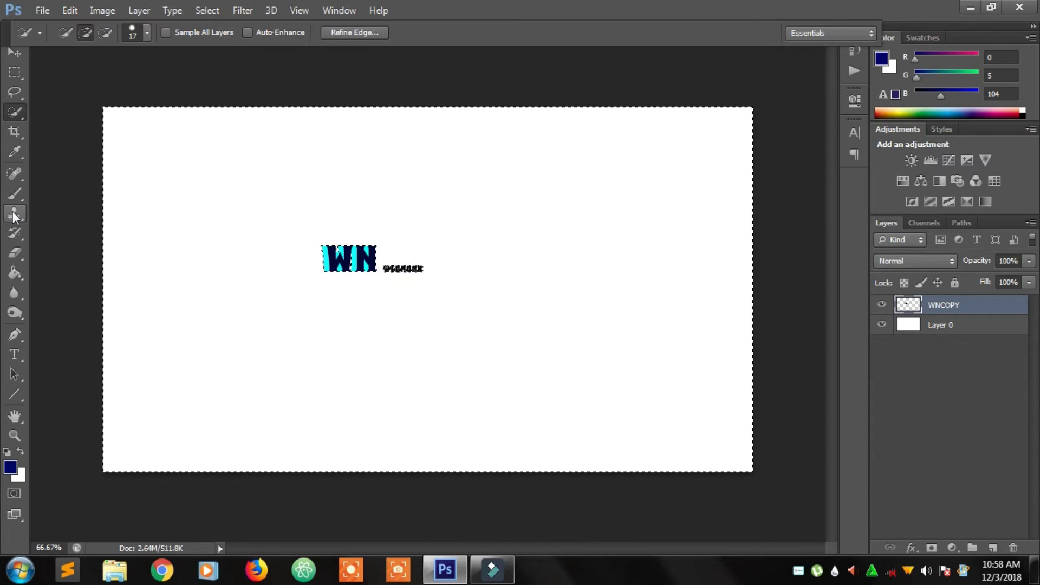
Step: Erase the white fill of Layer 0 around the logo with the Eraser, across the whole canvas
{"action": "left_click", "coordinate": [14, 252]}
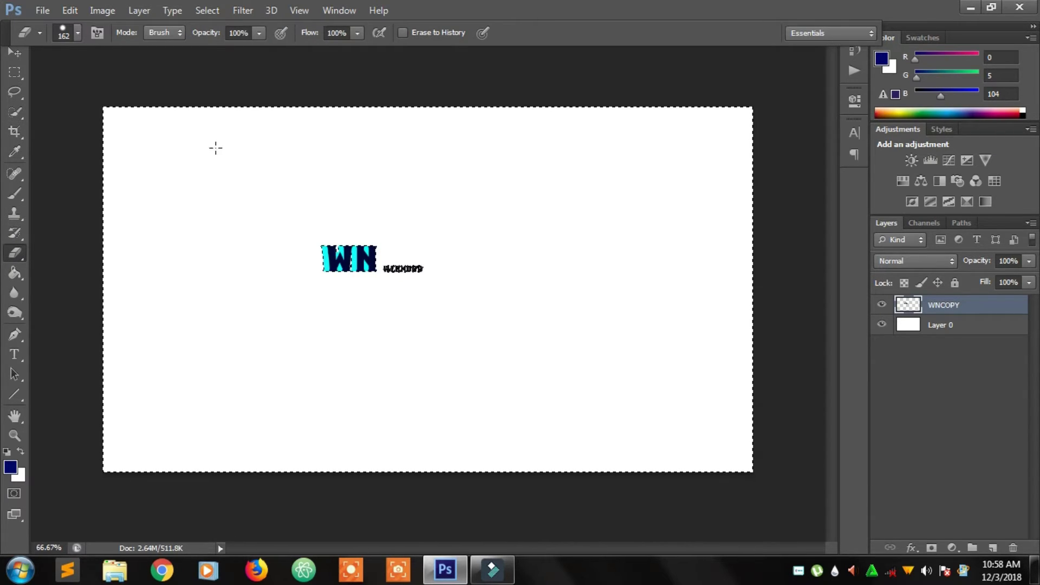
{"action": "left_click", "coordinate": [908, 330]}
{"action": "mouse_move", "coordinate": [144, 166]}
{"action": "left_mouse_down"}
{"action": "mouse_move", "coordinate": [195, 158]}
{"action": "mouse_move", "coordinate": [379, 216]}
{"action": "left_mouse_up"}
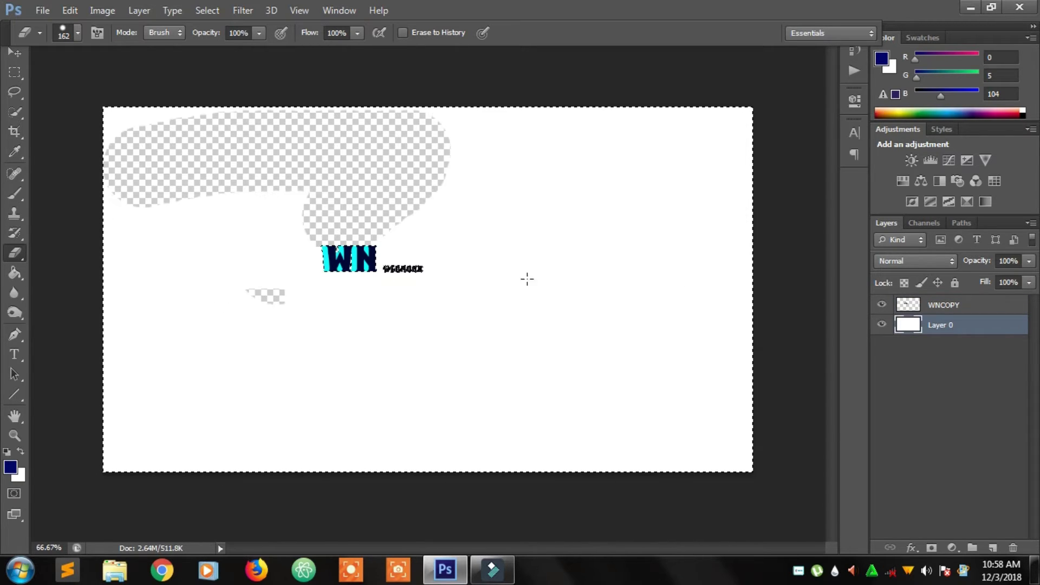
{"action": "mouse_move", "coordinate": [527, 279]}
{"action": "left_mouse_down"}
{"action": "mouse_move", "coordinate": [250, 296]}
{"action": "mouse_move", "coordinate": [215, 135]}
{"action": "mouse_move", "coordinate": [94, 369]}
{"action": "mouse_move", "coordinate": [124, 222]}
{"action": "mouse_move", "coordinate": [125, 92]}
{"action": "left_mouse_up"}
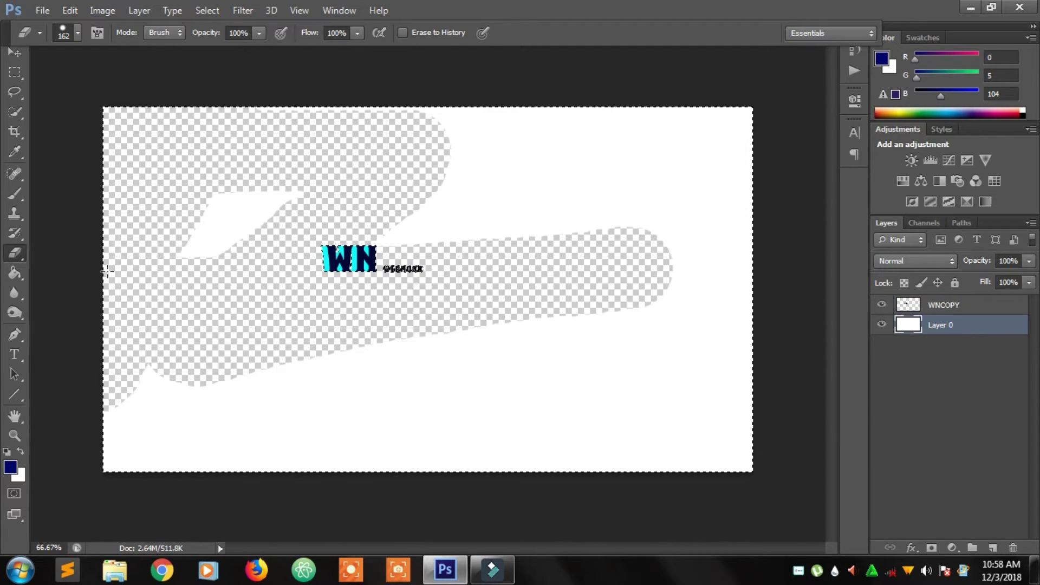
{"action": "mouse_move", "coordinate": [195, 239]}
{"action": "left_mouse_down"}
{"action": "mouse_move", "coordinate": [271, 206]}
{"action": "mouse_move", "coordinate": [240, 196]}
{"action": "left_mouse_up"}
{"action": "mouse_move", "coordinate": [108, 466]}
{"action": "left_mouse_down"}
{"action": "mouse_move", "coordinate": [27, 435]}
{"action": "mouse_move", "coordinate": [392, 409]}
{"action": "mouse_move", "coordinate": [319, 384]}
{"action": "mouse_move", "coordinate": [245, 437]}
{"action": "mouse_move", "coordinate": [382, 452]}
{"action": "mouse_move", "coordinate": [531, 437]}
{"action": "mouse_move", "coordinate": [423, 426]}
{"action": "mouse_move", "coordinate": [565, 372]}
{"action": "mouse_move", "coordinate": [473, 292]}
{"action": "mouse_move", "coordinate": [355, 275]}
{"action": "mouse_move", "coordinate": [653, 213]}
{"action": "mouse_move", "coordinate": [340, 163]}
{"action": "mouse_move", "coordinate": [671, 133]}
{"action": "mouse_move", "coordinate": [389, 114]}
{"action": "mouse_move", "coordinate": [523, 95]}
{"action": "mouse_move", "coordinate": [435, 91]}
{"action": "mouse_move", "coordinate": [629, 152]}
{"action": "mouse_move", "coordinate": [725, 146]}
{"action": "mouse_move", "coordinate": [721, 259]}
{"action": "mouse_move", "coordinate": [774, 161]}
{"action": "mouse_move", "coordinate": [699, 396]}
{"action": "mouse_move", "coordinate": [640, 319]}
{"action": "mouse_move", "coordinate": [719, 281]}
{"action": "mouse_move", "coordinate": [667, 296]}
{"action": "mouse_move", "coordinate": [400, 295]}
{"action": "mouse_move", "coordinate": [448, 408]}
{"action": "mouse_move", "coordinate": [677, 454]}
{"action": "mouse_move", "coordinate": [651, 459]}
{"action": "mouse_move", "coordinate": [738, 440]}
{"action": "mouse_move", "coordinate": [722, 407]}
{"action": "mouse_move", "coordinate": [757, 400]}
{"action": "left_mouse_up"}
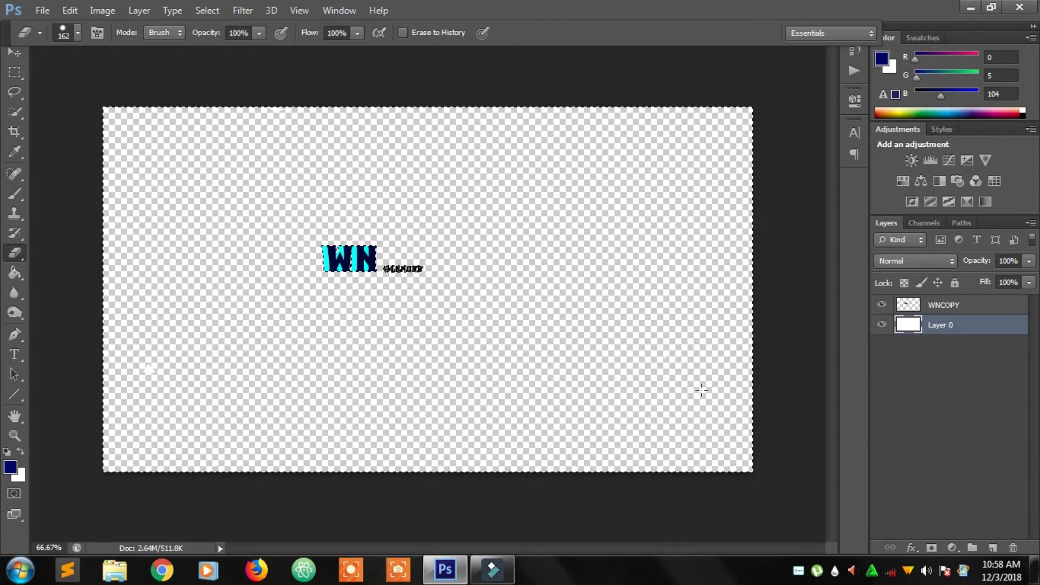
Step: Dismiss the eraser brush settings and clear the inverted selection around the logo
{"action": "right_click", "coordinate": [601, 407]}
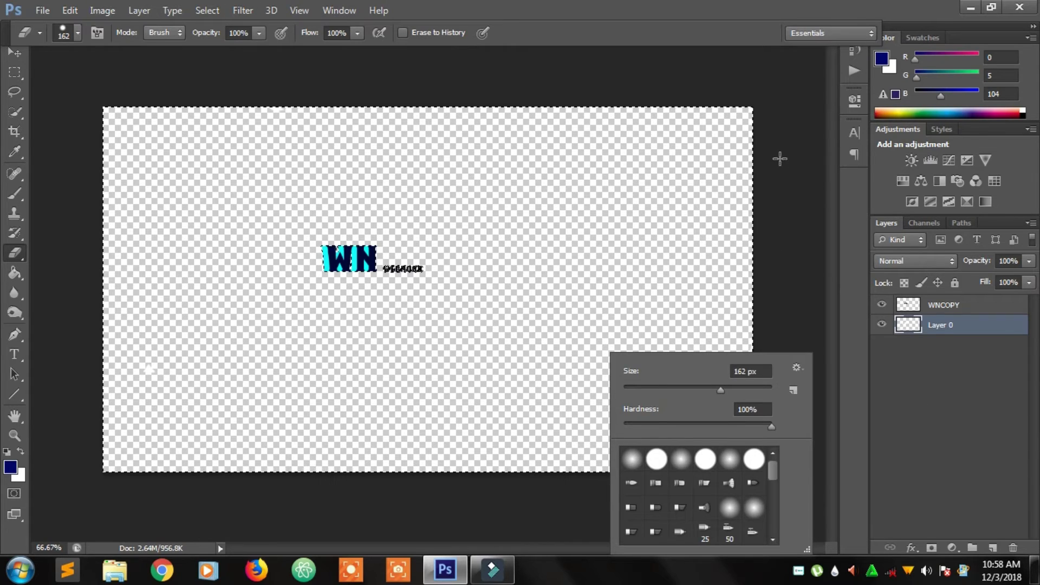
{"action": "left_click", "coordinate": [812, 173]}
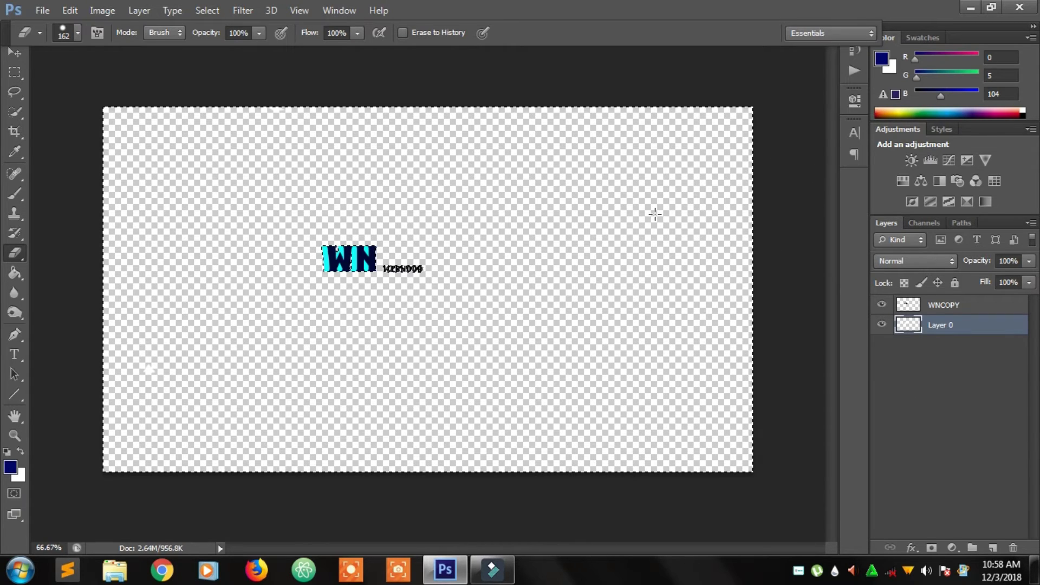
{"action": "right_click", "coordinate": [379, 237]}
{"action": "left_click", "coordinate": [619, 81]}
{"action": "key", "text": "ctrl+d"}
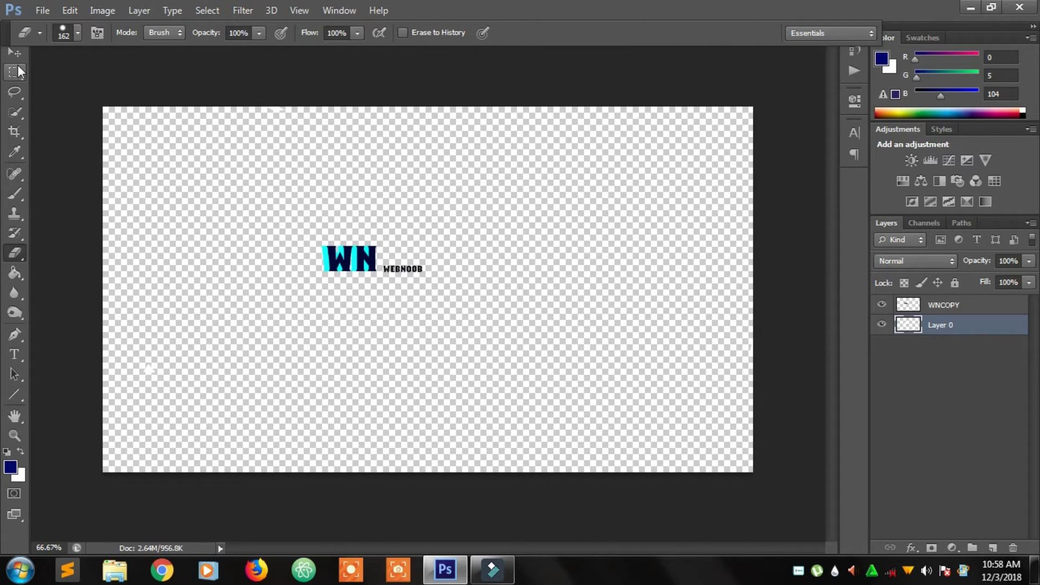
Step: Crop the canvas closely around the WN logo and WEBNOOB text, and commit the crop
{"action": "left_click", "coordinate": [15, 135]}
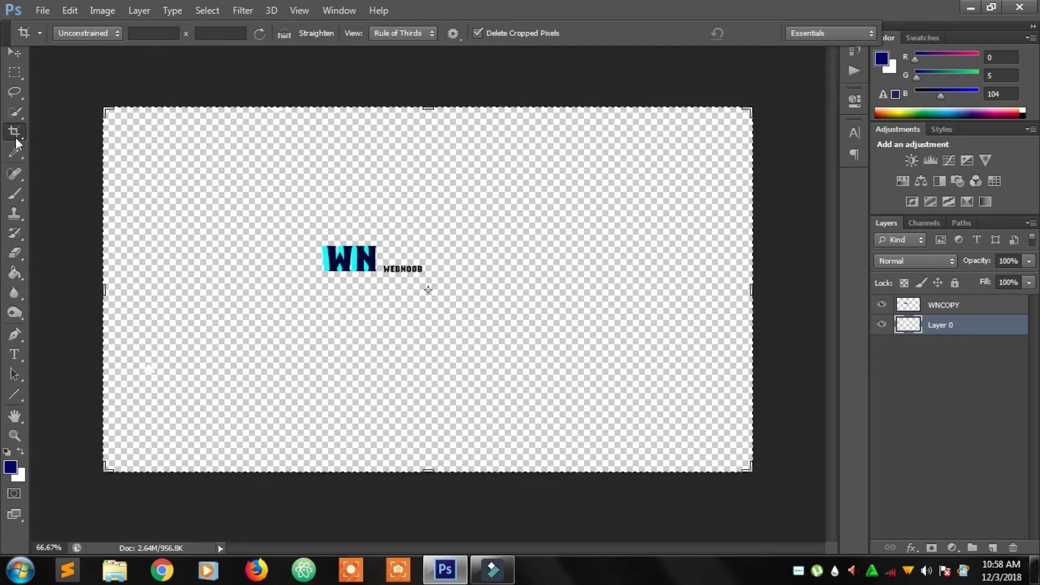
{"action": "left_click_drag", "start_coordinate": [751, 470], "coordinate": [580, 342]}
{"action": "left_click_drag", "start_coordinate": [428, 198], "coordinate": [464, 306]}
{"action": "left_click_drag", "start_coordinate": [242, 287], "coordinate": [373, 292]}
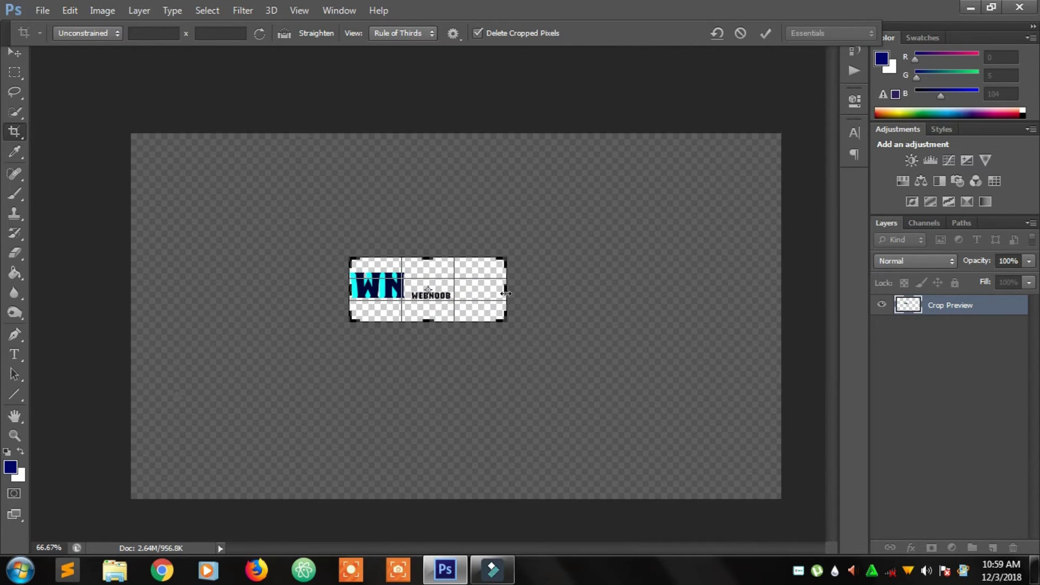
{"action": "left_click_drag", "start_coordinate": [506, 289], "coordinate": [485, 285]}
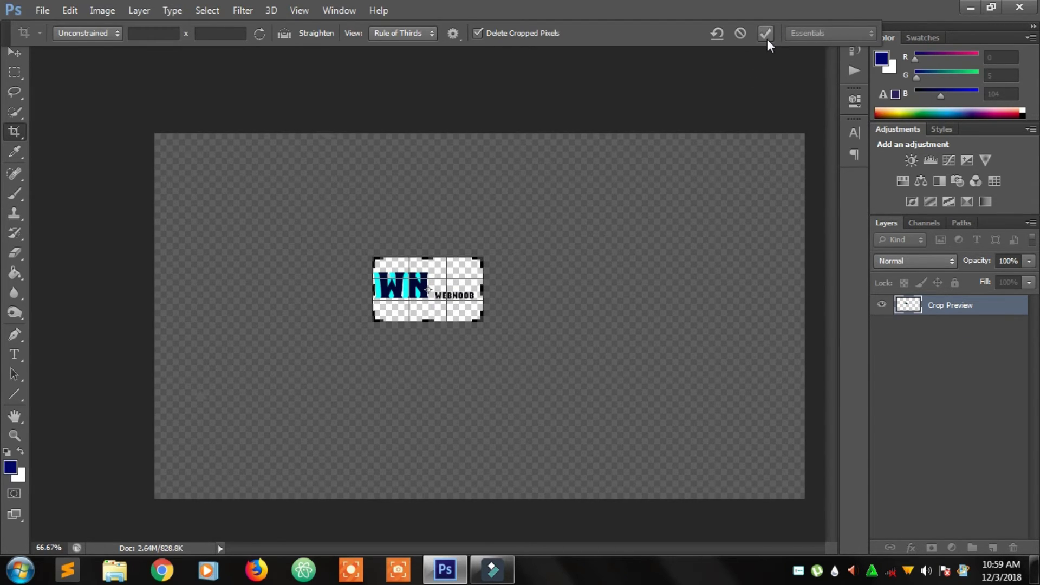
{"action": "left_click", "coordinate": [767, 39]}
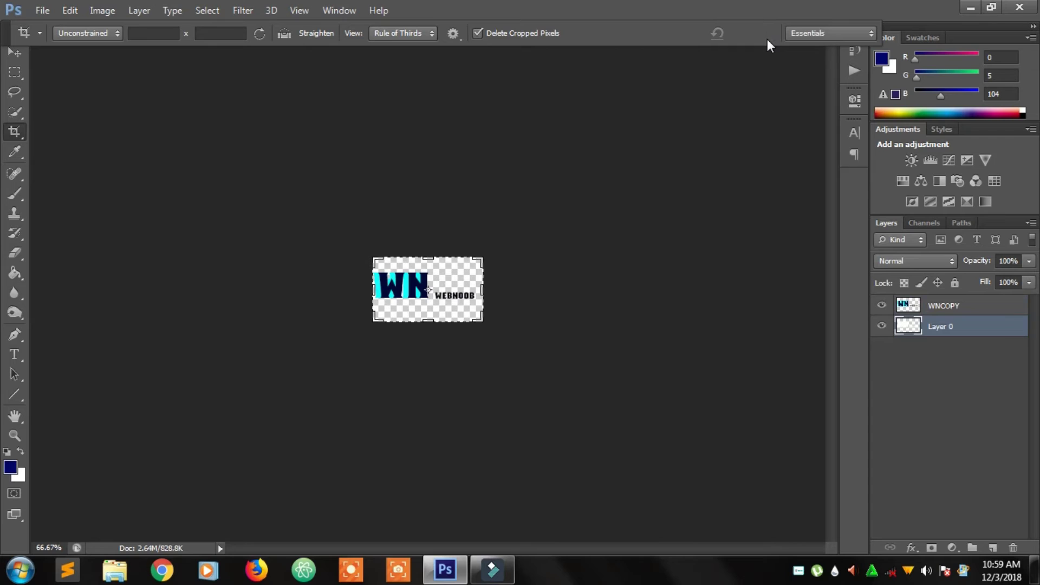
Step: Start saving the logo to the Desktop in PNG format, and decline to replace the existing Untitled-1.png
{"action": "key", "text": "ctrl+shift+s"}
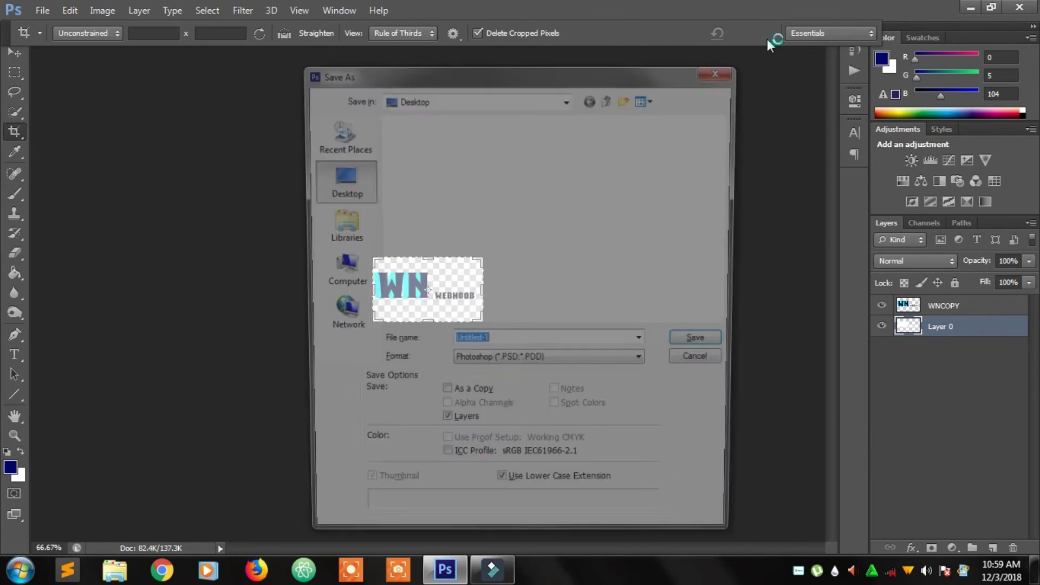
{"action": "left_click", "coordinate": [562, 369]}
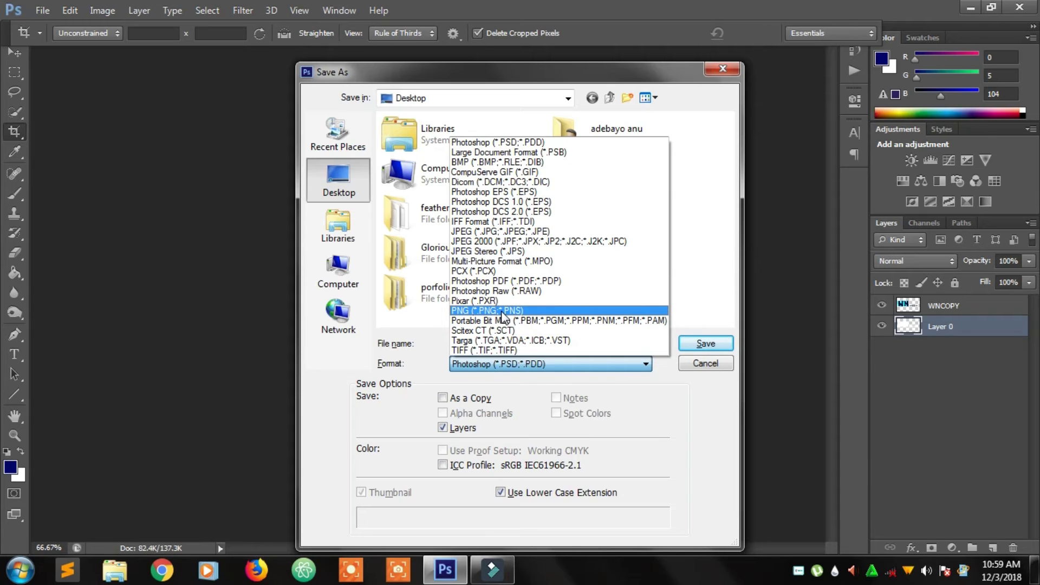
{"action": "left_click", "coordinate": [503, 312]}
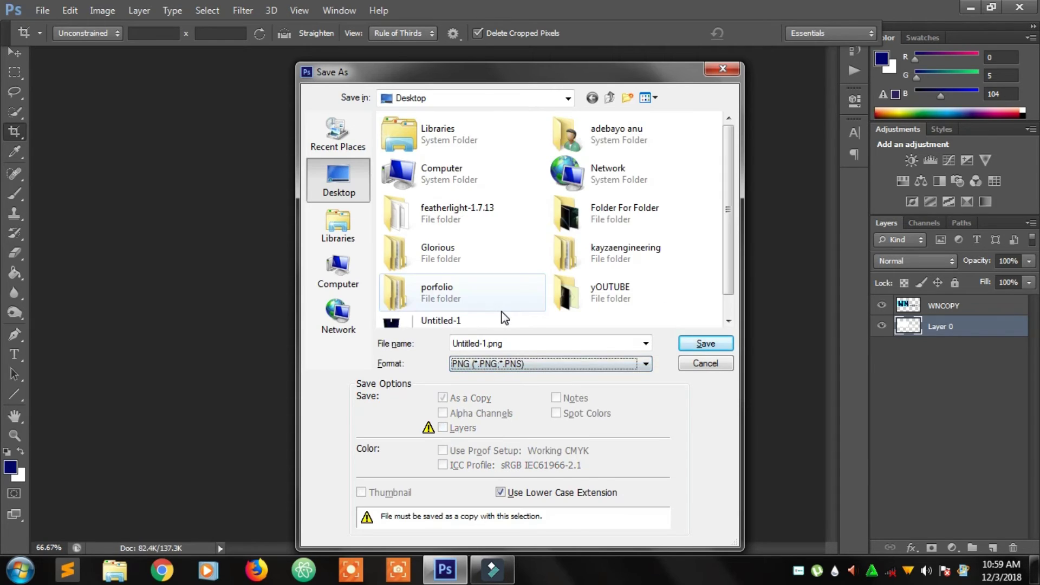
{"action": "scroll", "coordinate": [732, 271], "scroll_direction": "down", "scroll_amount": 1}
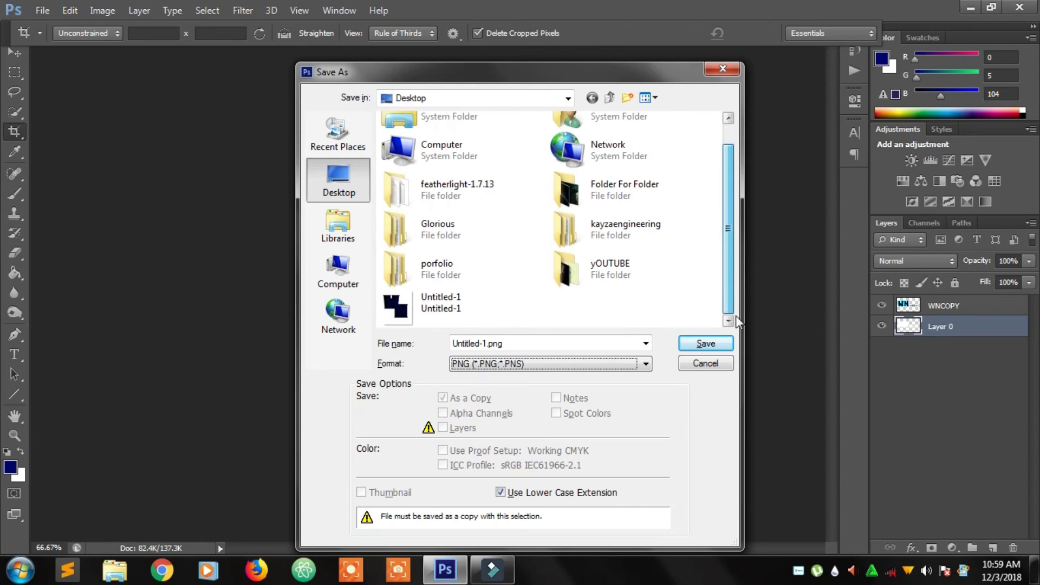
{"action": "left_click", "coordinate": [705, 343]}
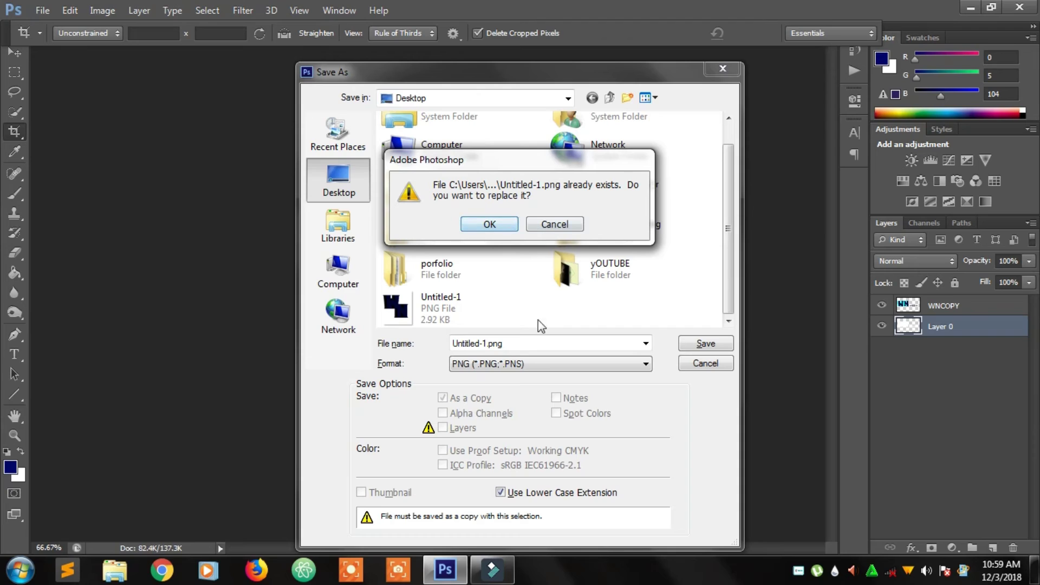
{"action": "left_click", "coordinate": [558, 229]}
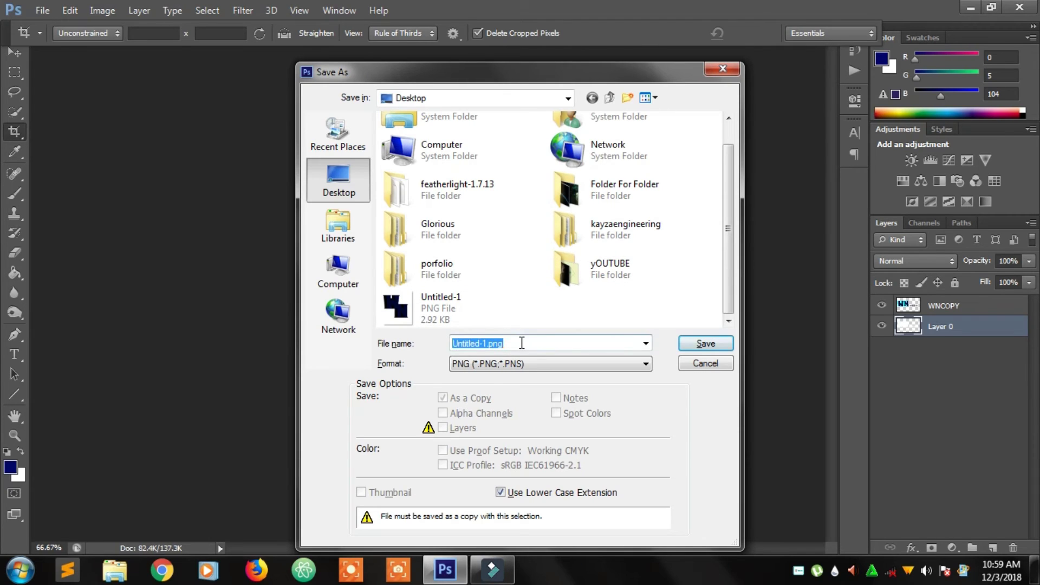
Step: Name the PNG file "first logo" and save it with the Interlaced option
{"action": "key", "text": "BackSpace"}
{"action": "type", "text": "FINAL"}
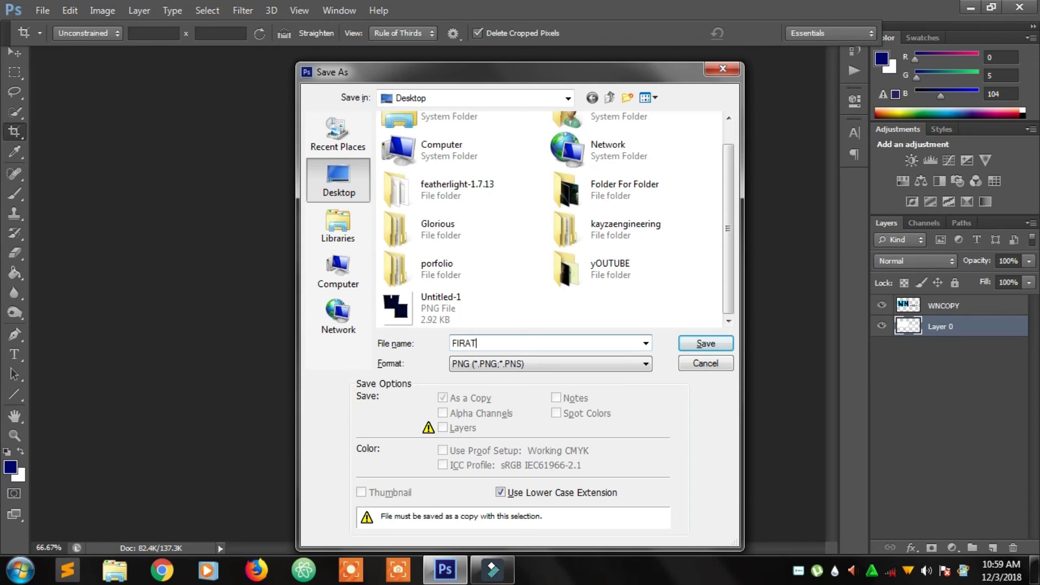
{"action": "key", "text": "BackSpace"}
{"action": "key", "text": "BackSpace"}
{"action": "key", "text": "BackSpace"}
{"action": "key", "text": "BackSpace"}
{"action": "key", "text": "BackSpace"}
{"action": "type", "text": "s"}
{"action": "key", "text": "BackSpace"}
{"action": "type", "text": "first logo"}
{"action": "key", "text": "Return"}
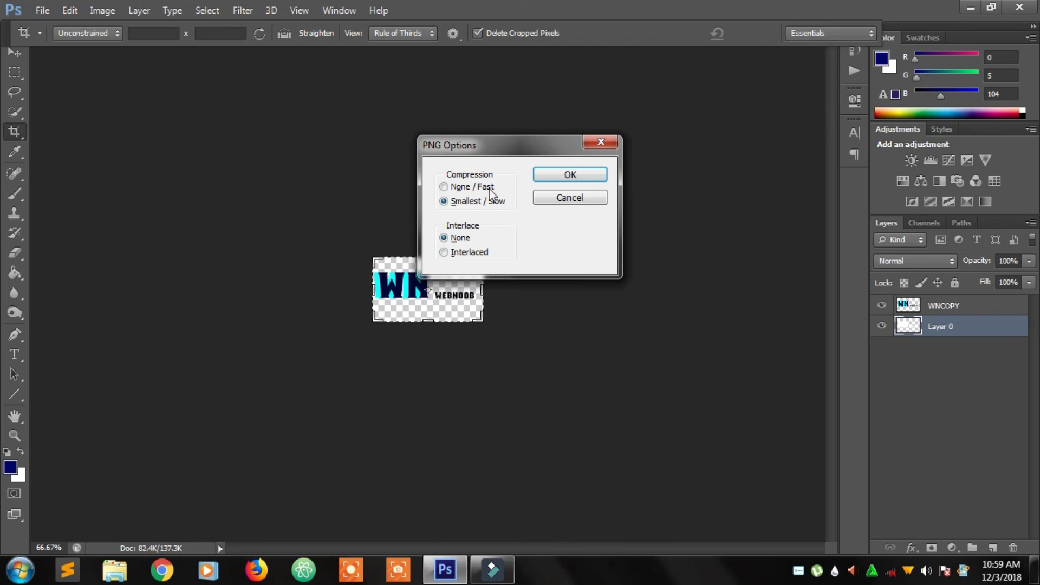
{"action": "left_click", "coordinate": [459, 253]}
{"action": "left_click", "coordinate": [587, 174]}
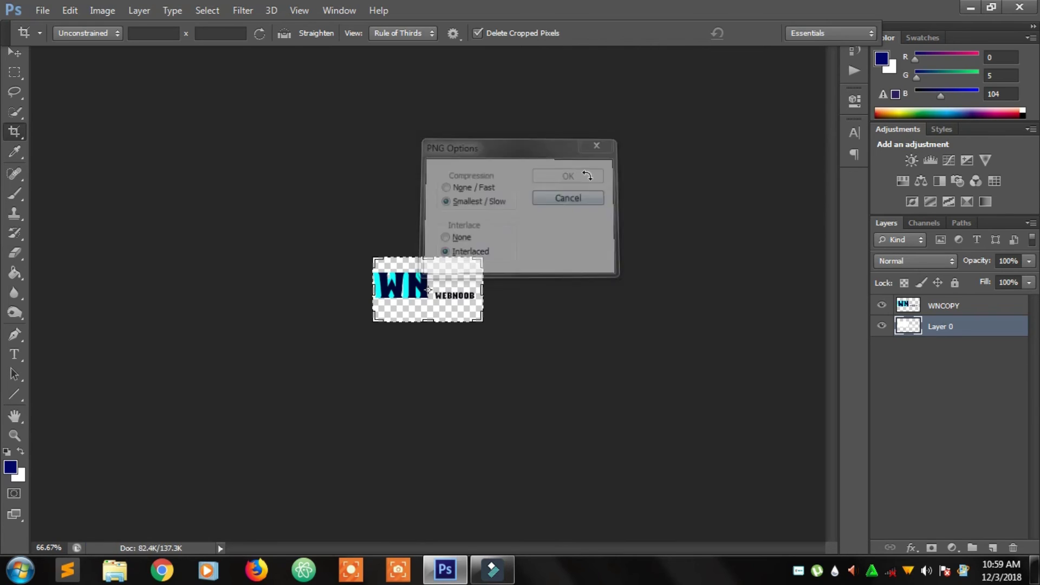